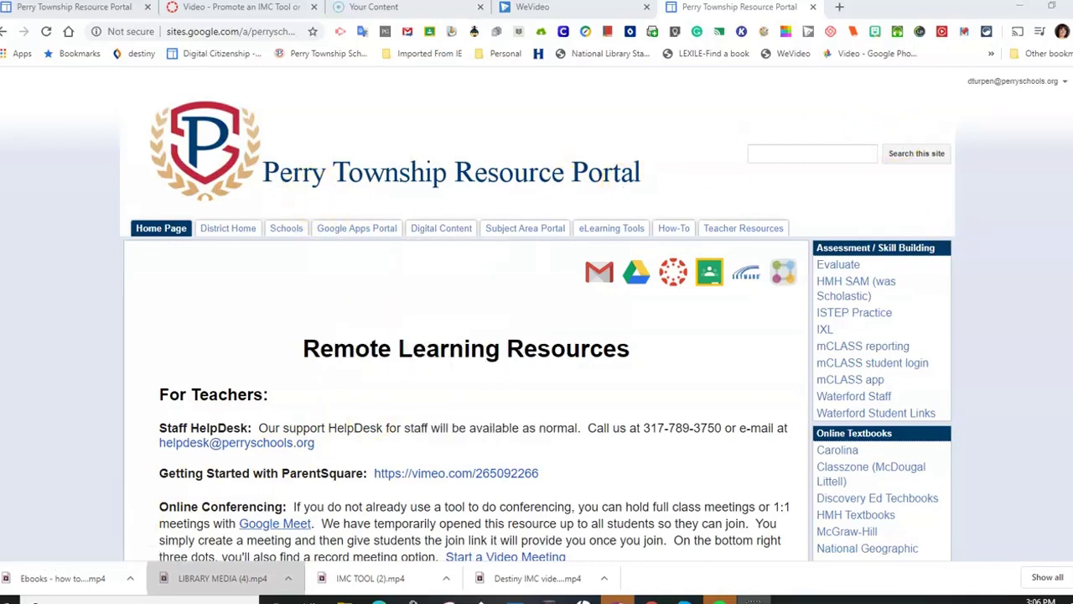
Step: Open the Perry Meridian High School library site from the district's list of schools
scroll(536, 314, "down", 4)
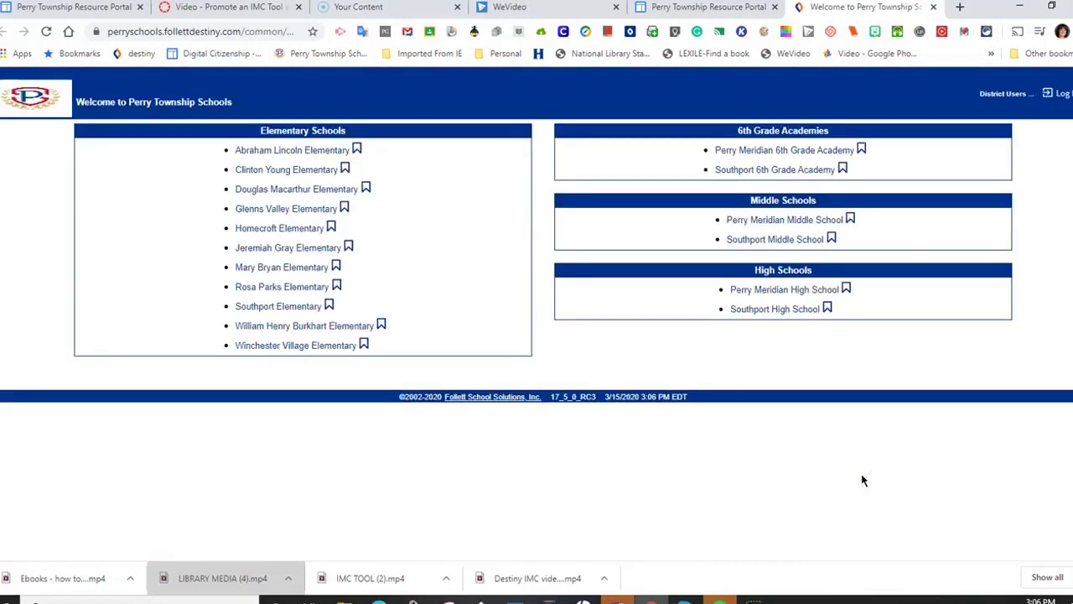
left_click(786, 290)
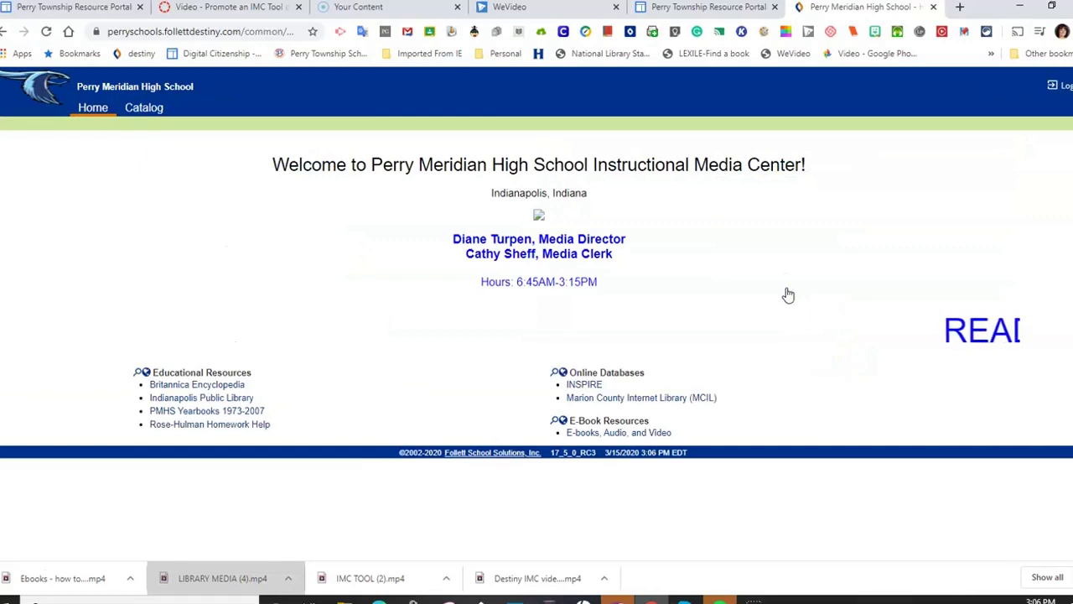
left_click(791, 289)
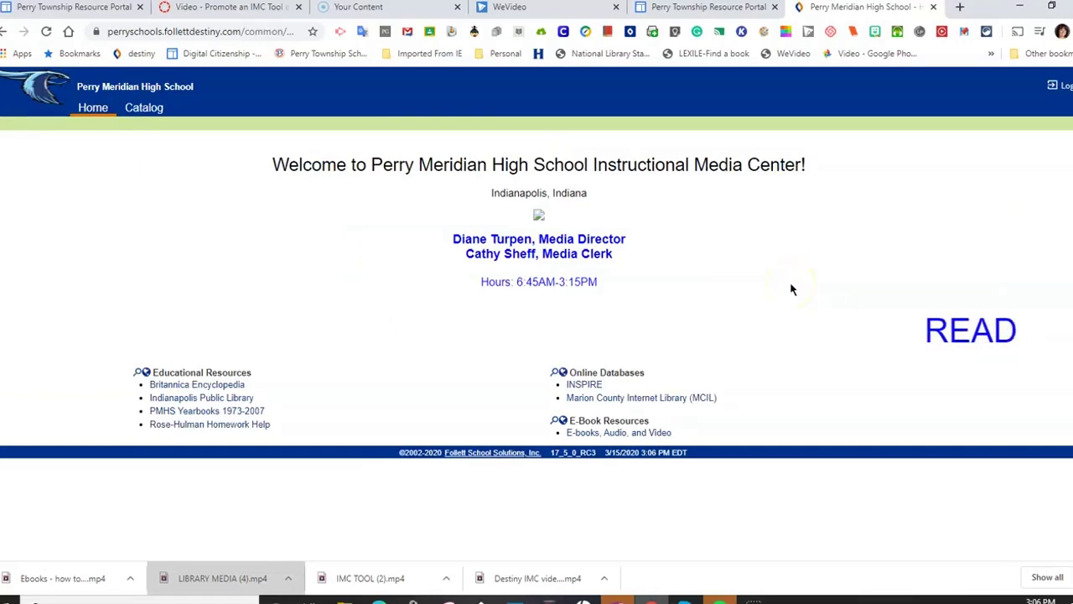
Step: Log in to the library site through Google with the perryschools.org school account
left_click(1056, 85)
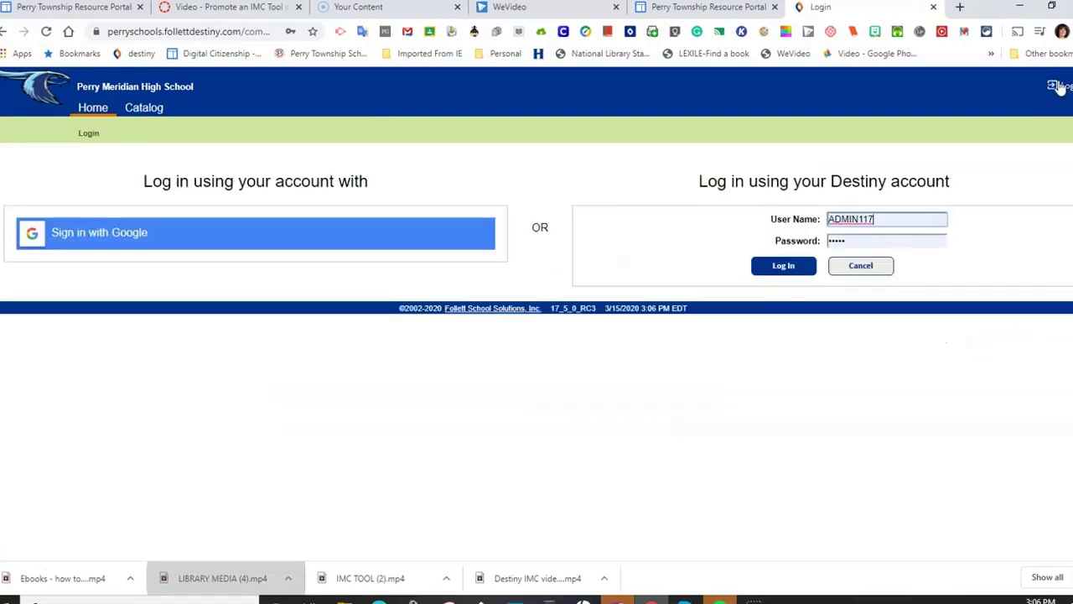
left_click(265, 228)
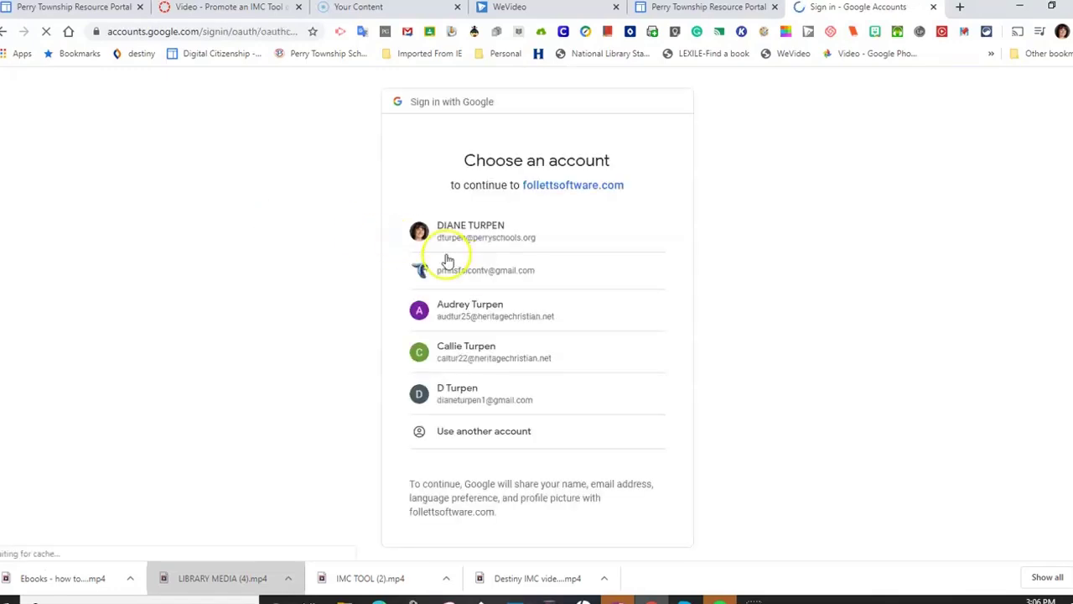
left_click(466, 243)
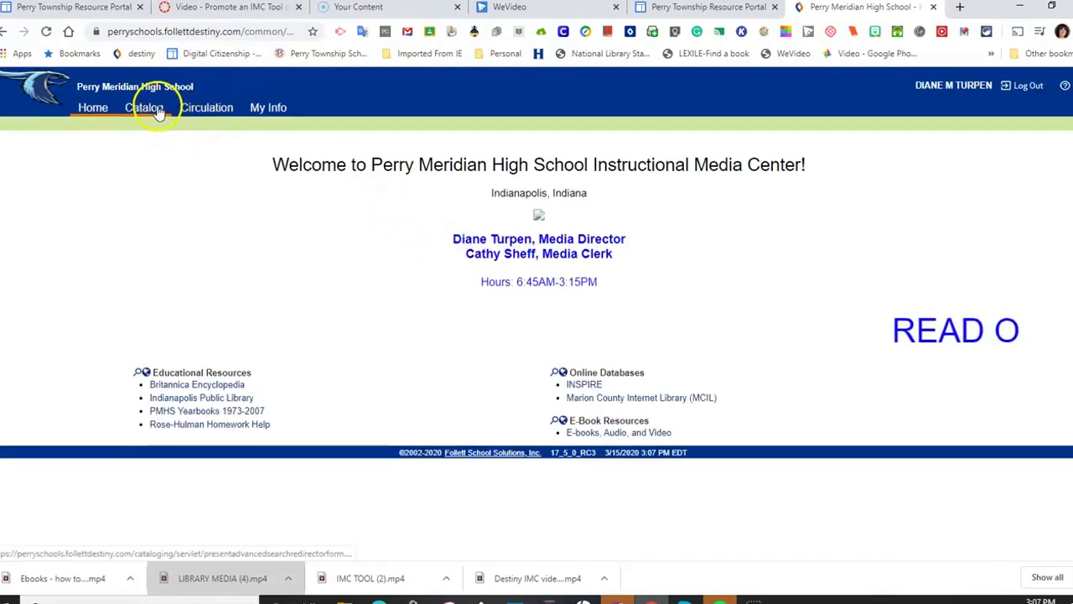
Step: Open Destiny Discover from the school's catalog and search for "One was lost"
left_click(147, 109)
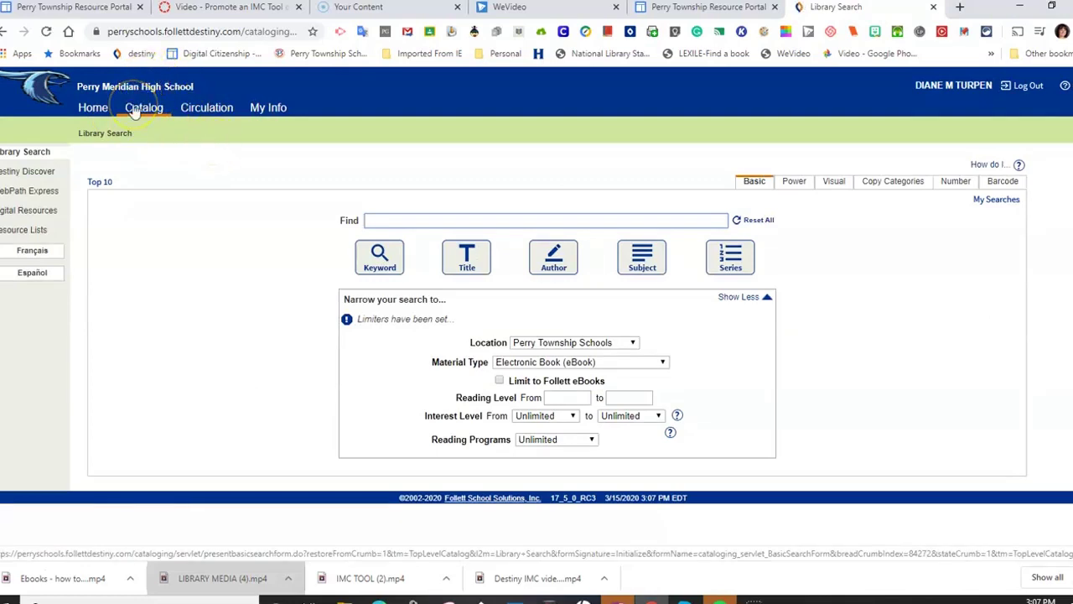
left_click(38, 173)
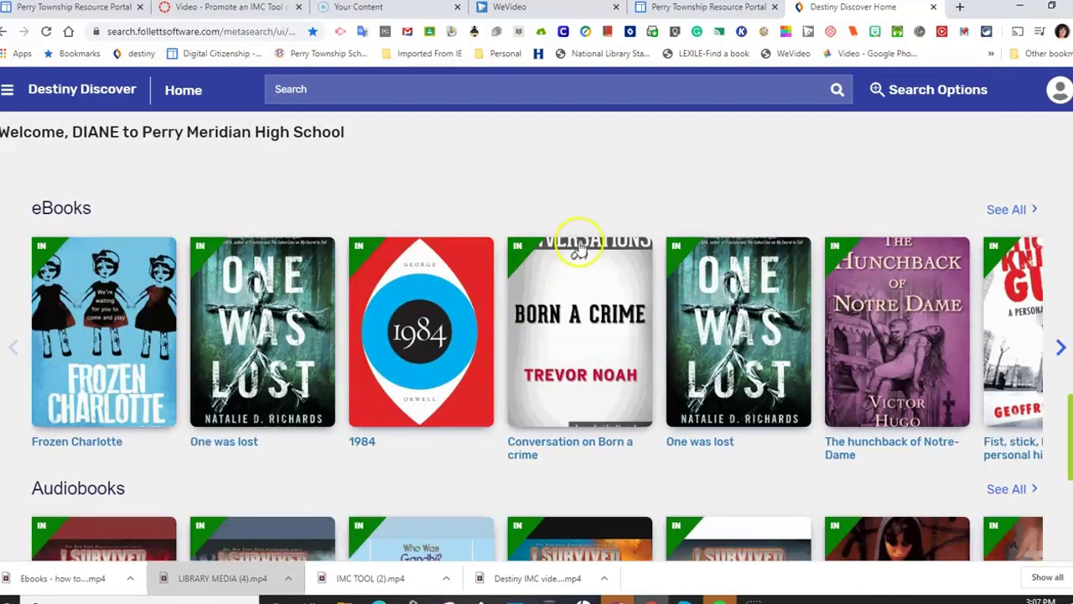
left_click(329, 91)
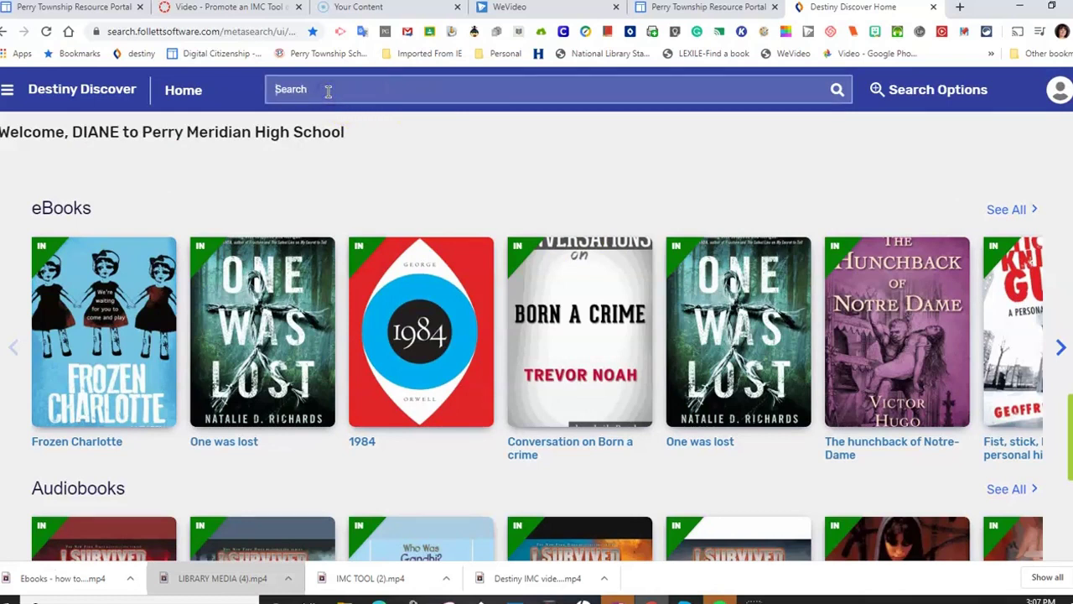
type("One was lost")
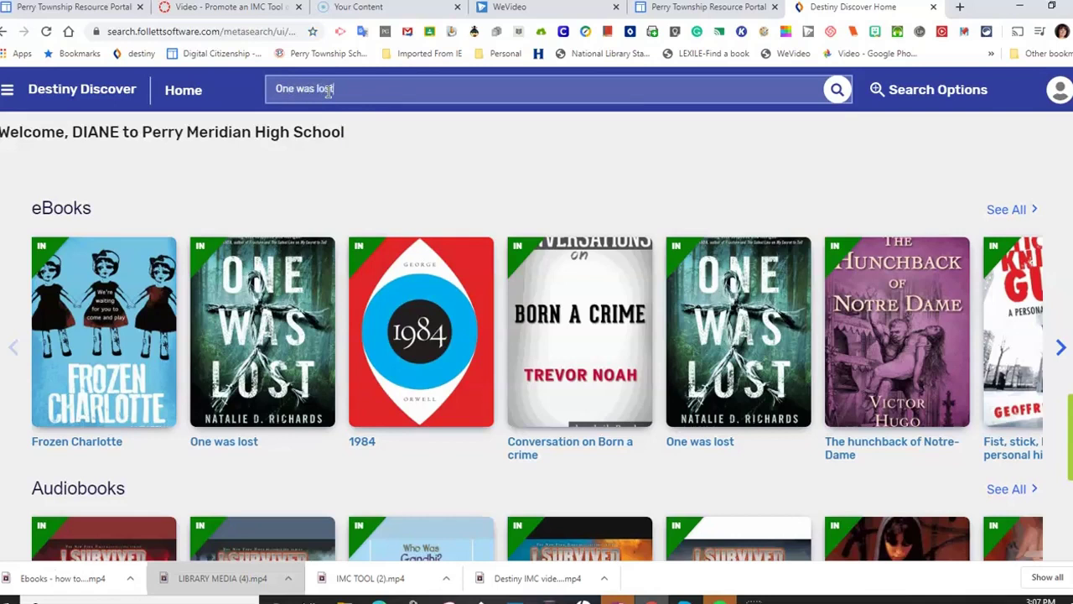
key("Return")
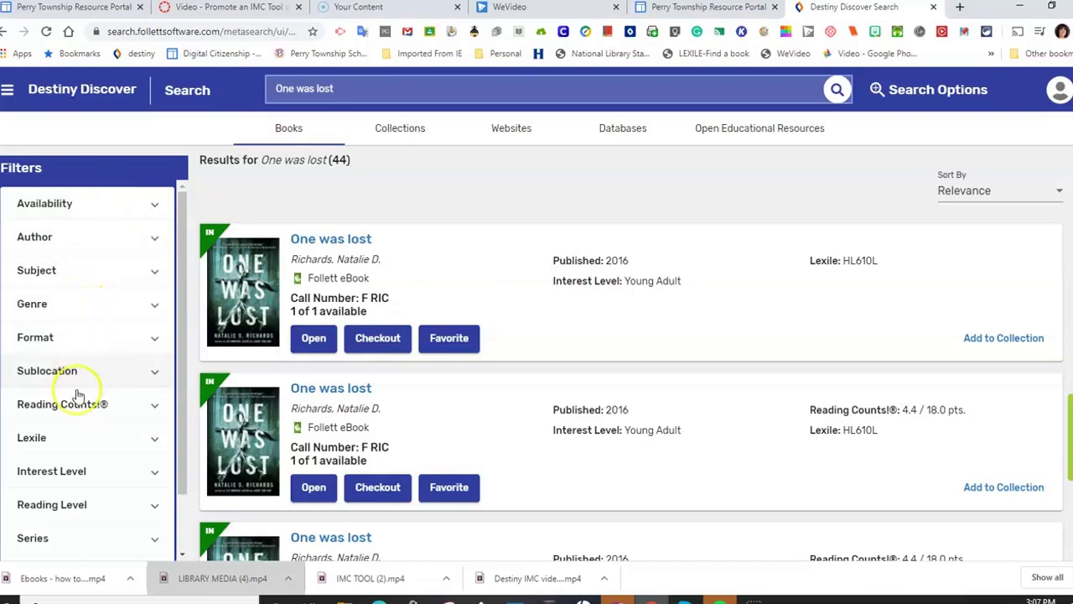
Step: Examine the Lexile and Reading Counts! filter ranges for the search results
left_click(58, 443)
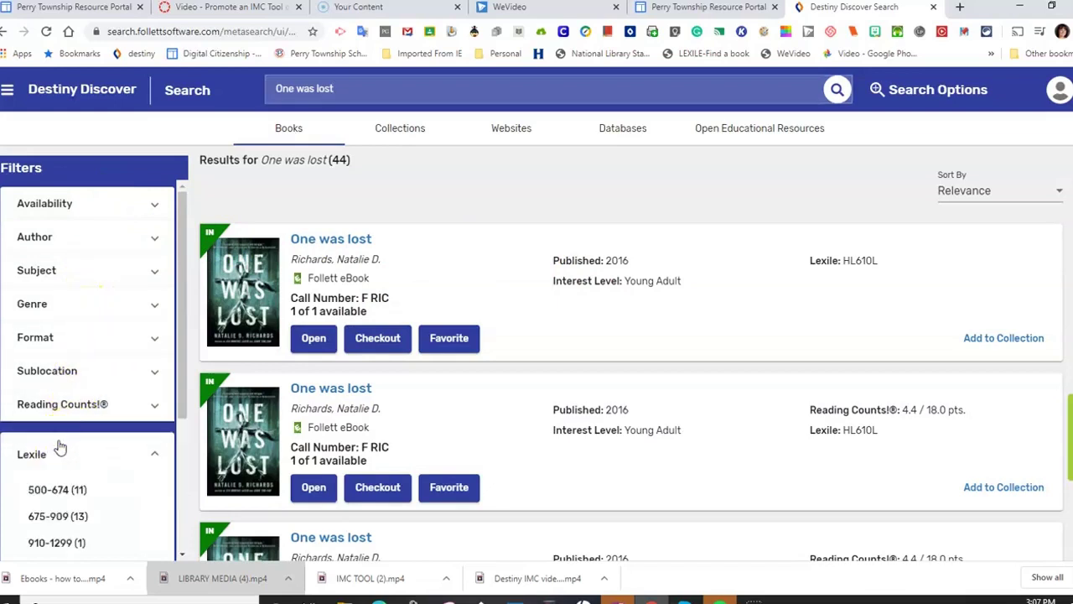
left_click(73, 451)
left_click(73, 411)
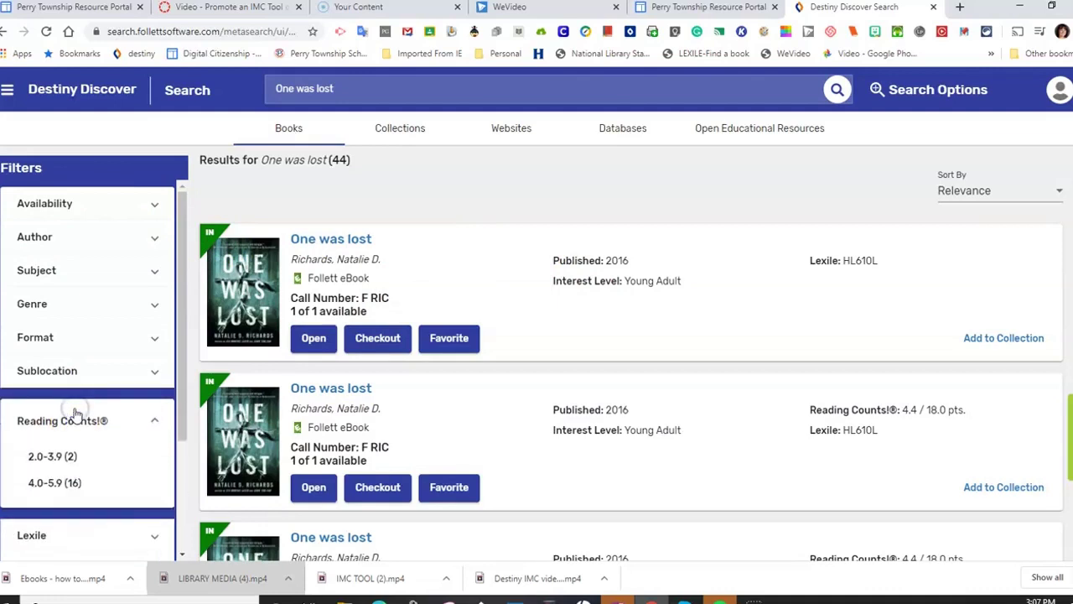
left_click(76, 424)
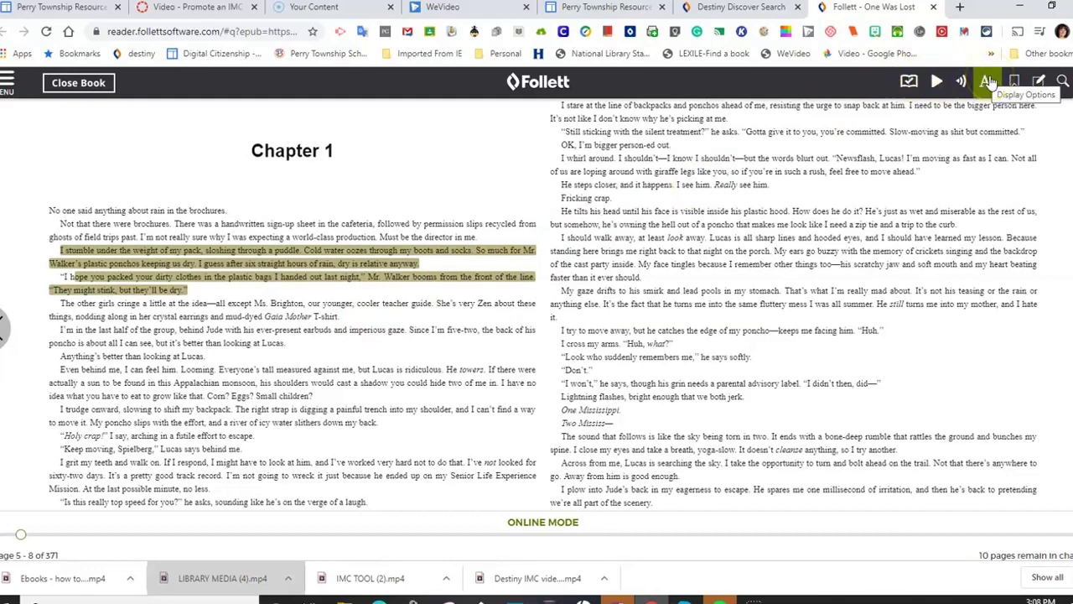
Step: Preview the single-page layout in the e-book's display options and set the page layout to two pages
left_click(990, 81)
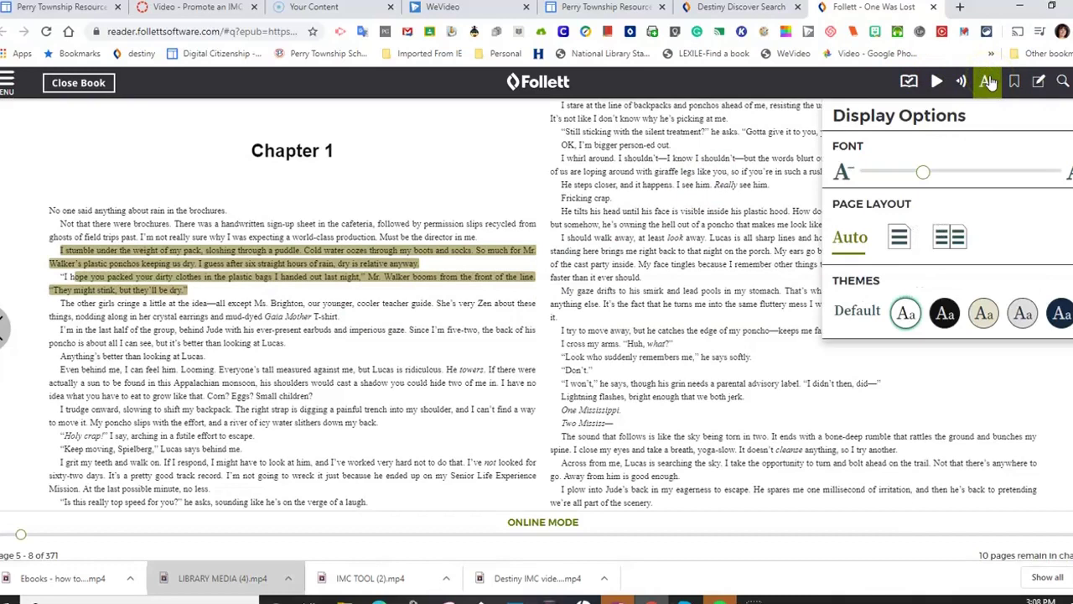
left_click(899, 237)
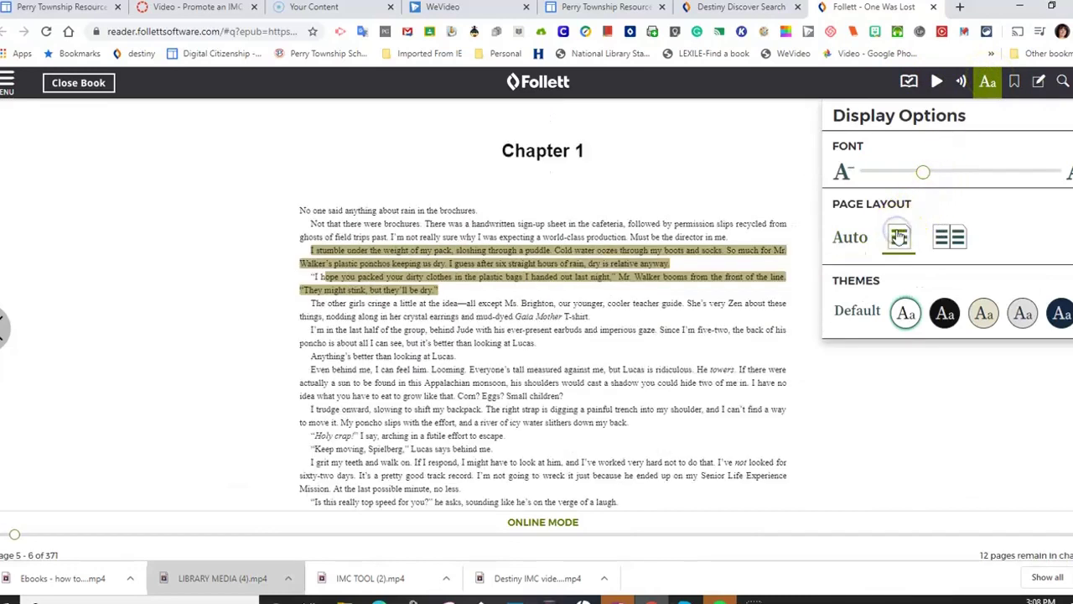
left_click(947, 239)
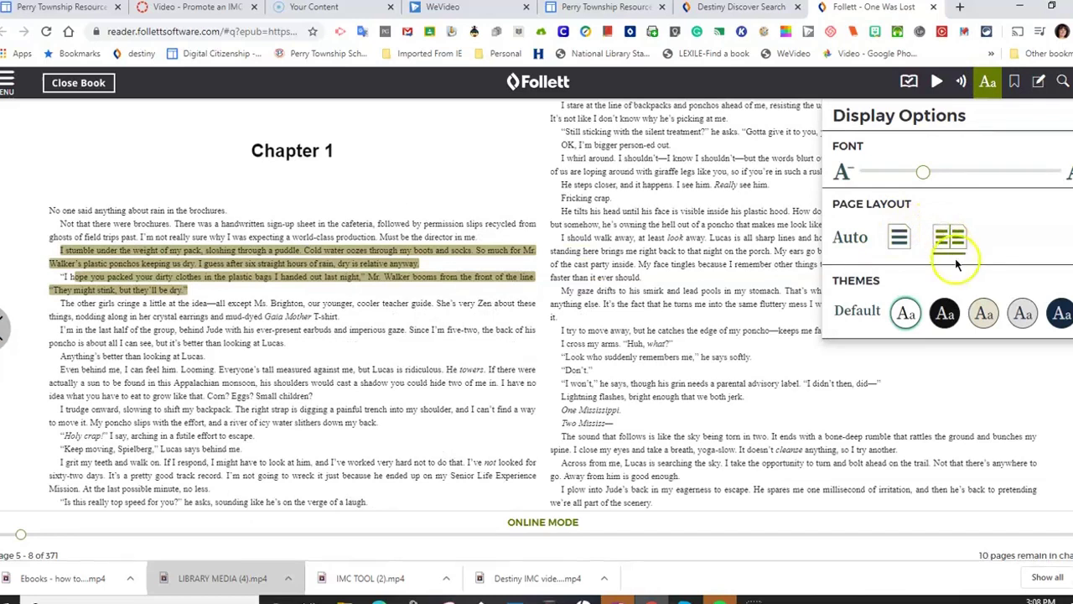
Step: Try the black, dark blue and beige reading themes, return to the white theme, and reduce the font size
left_click(945, 314)
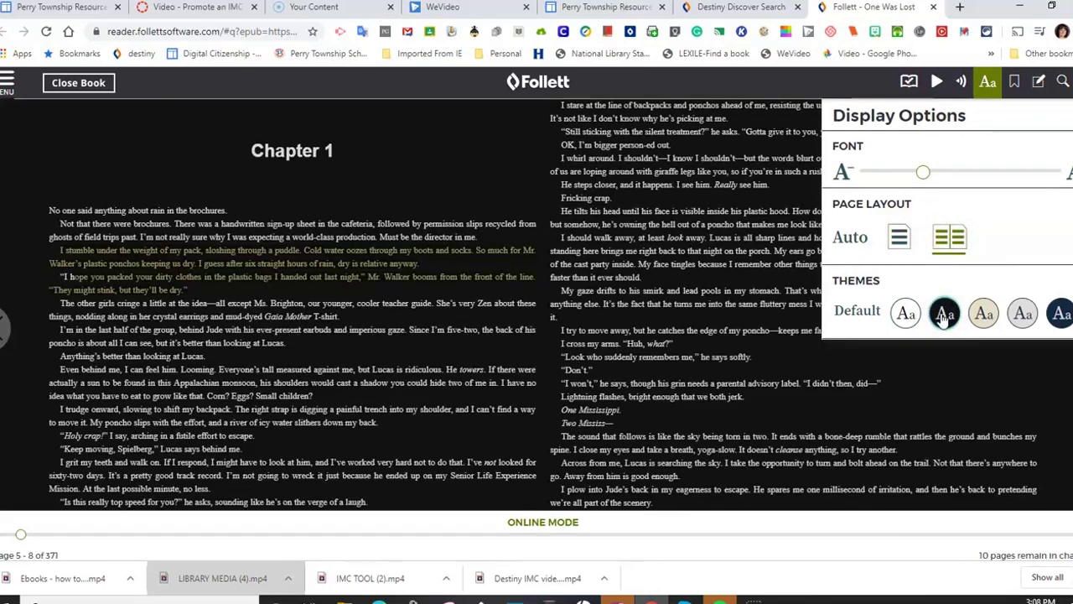
left_click(1062, 312)
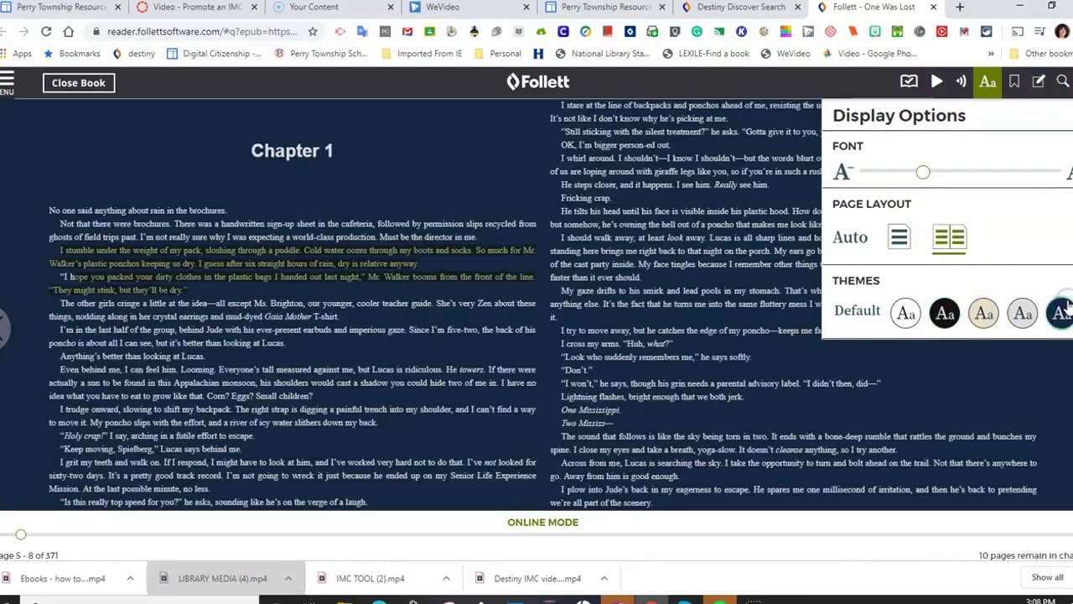
left_click(983, 313)
left_click(914, 316)
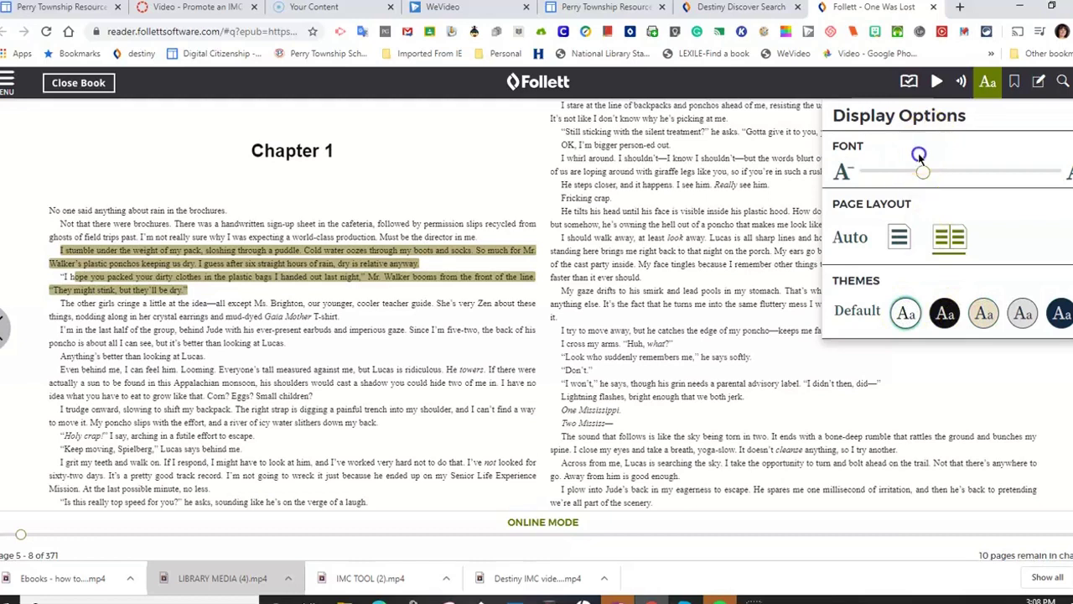
left_click_drag(924, 172, 895, 172)
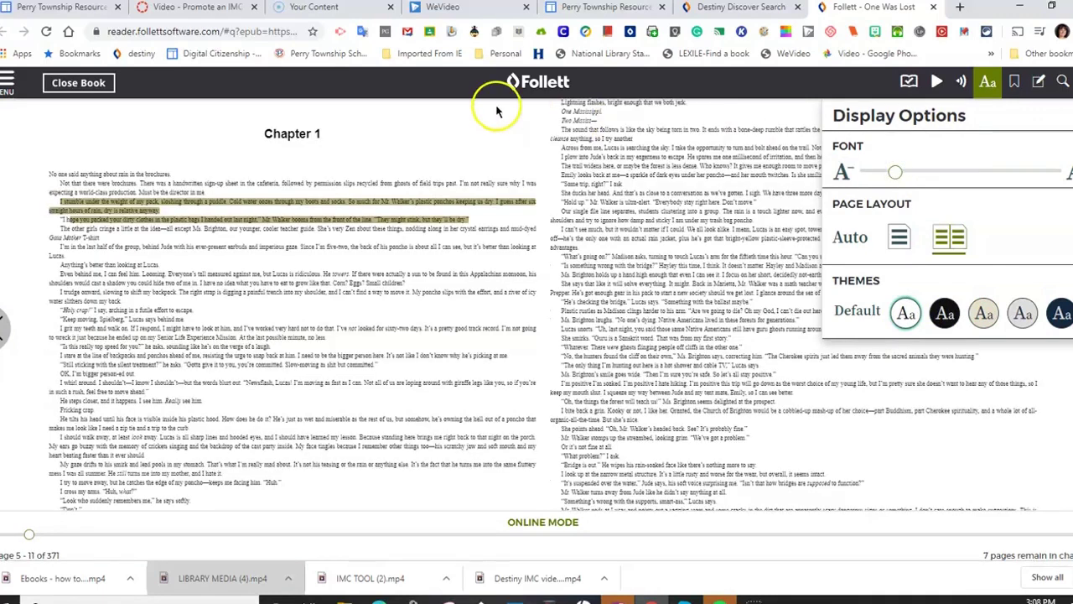
Step: Use the book's table of contents to visit the Title Page and Contents, and go to Chapter 2
left_click(5, 82)
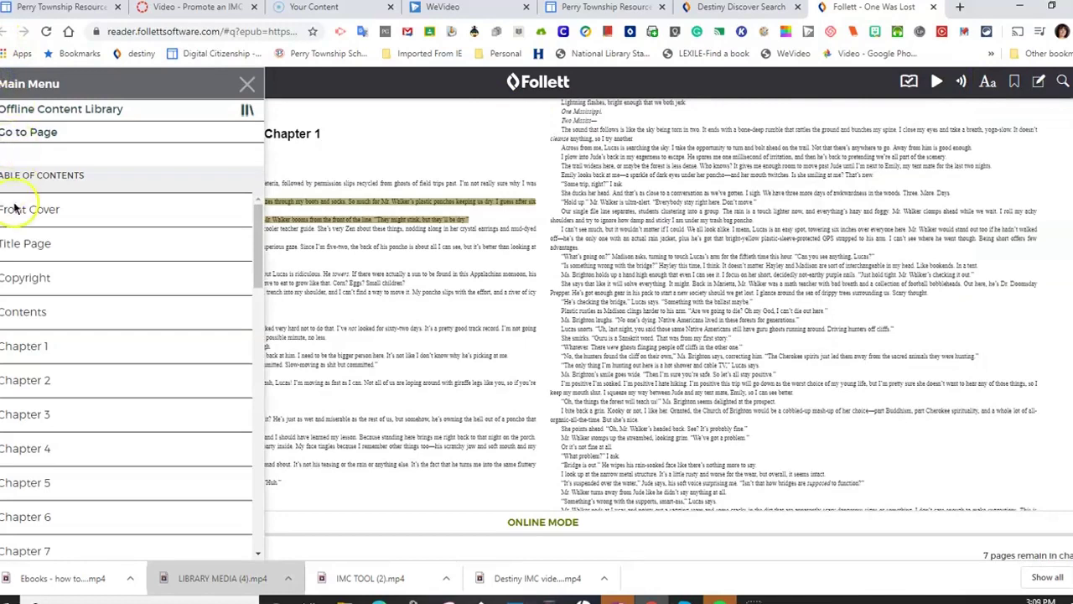
left_click(15, 244)
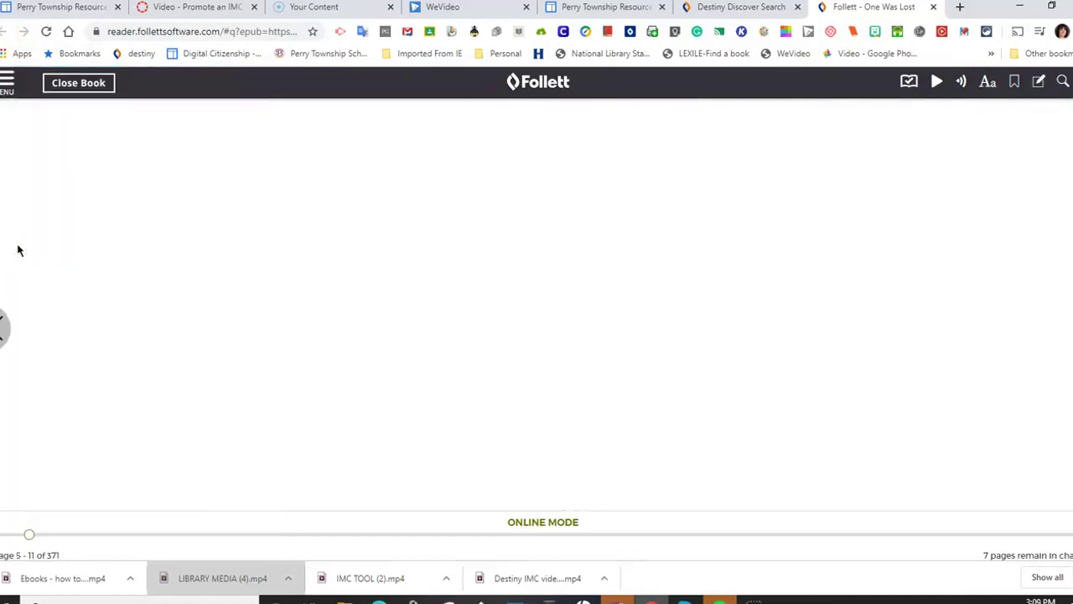
left_click(8, 82)
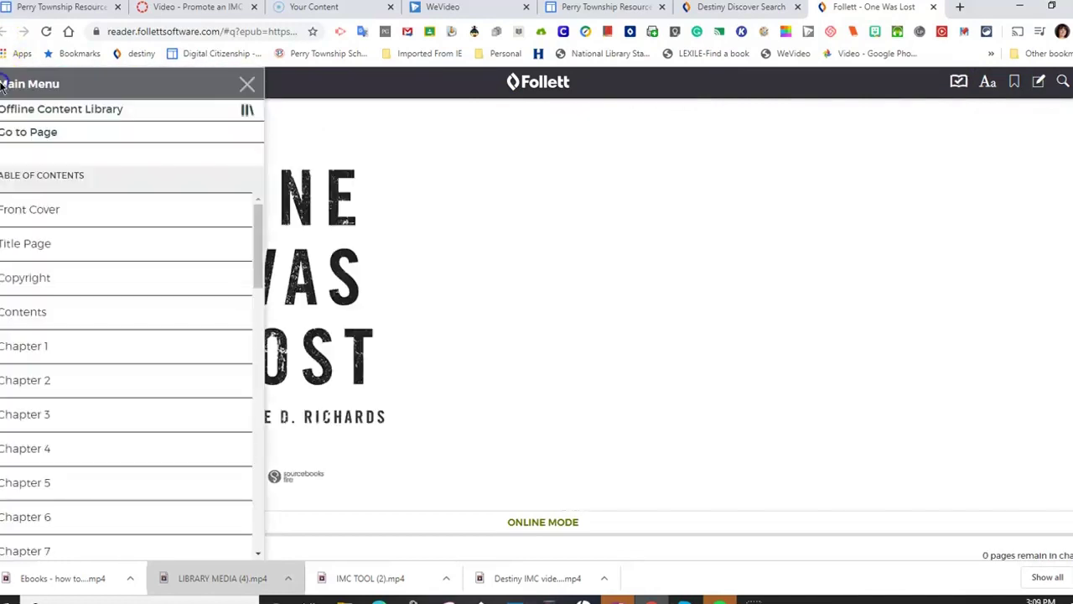
left_click(32, 310)
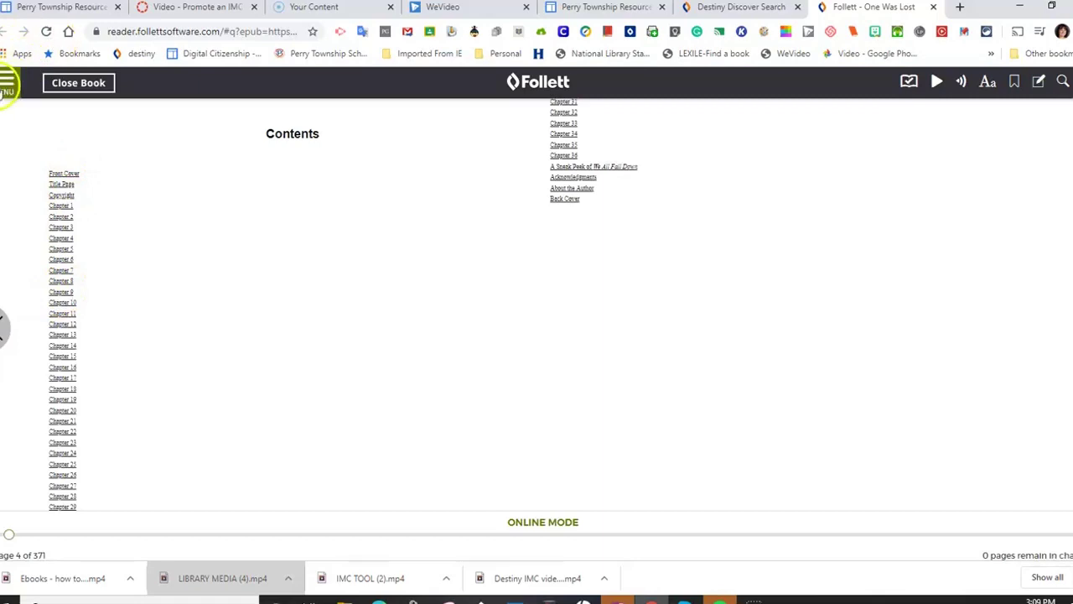
left_click(7, 82)
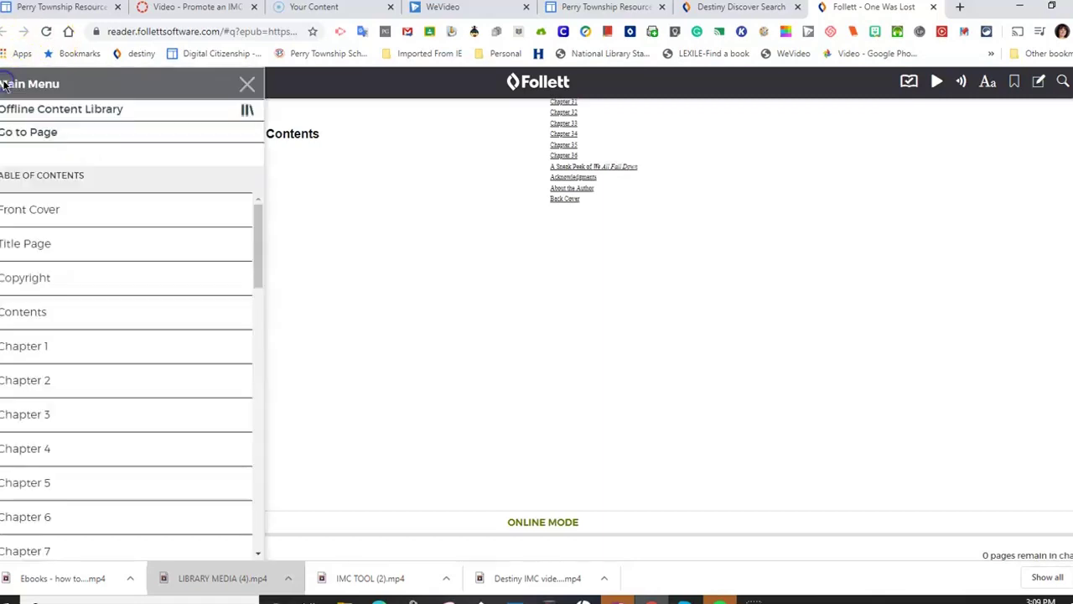
left_click(13, 382)
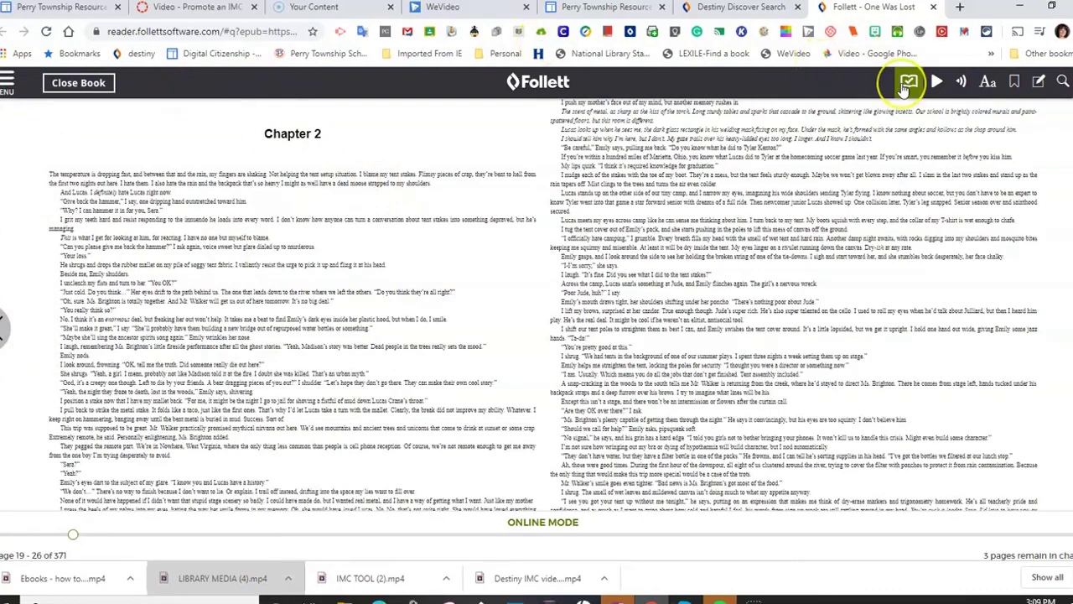
Step: Check out the open e-book "One Was Lost" and leave no text selected on the page
left_click(908, 84)
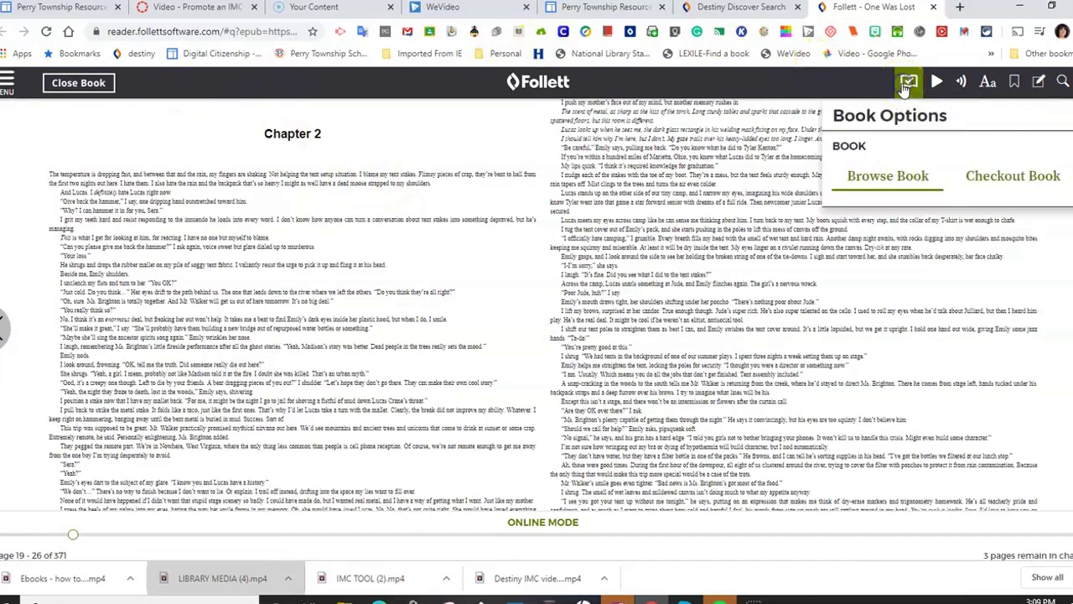
left_click(995, 176)
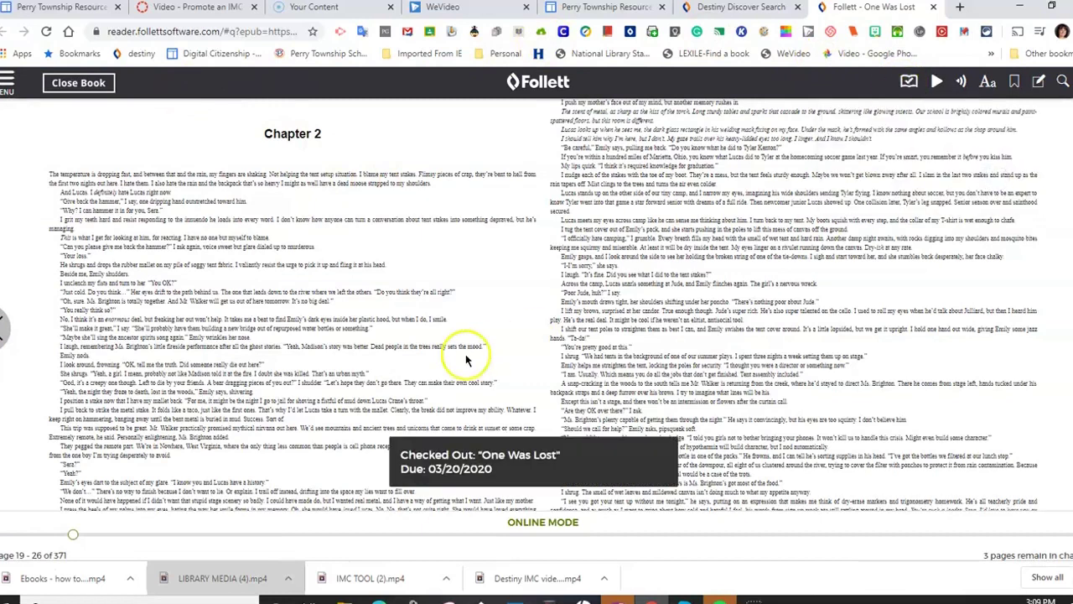
left_click_drag(658, 383, 892, 110)
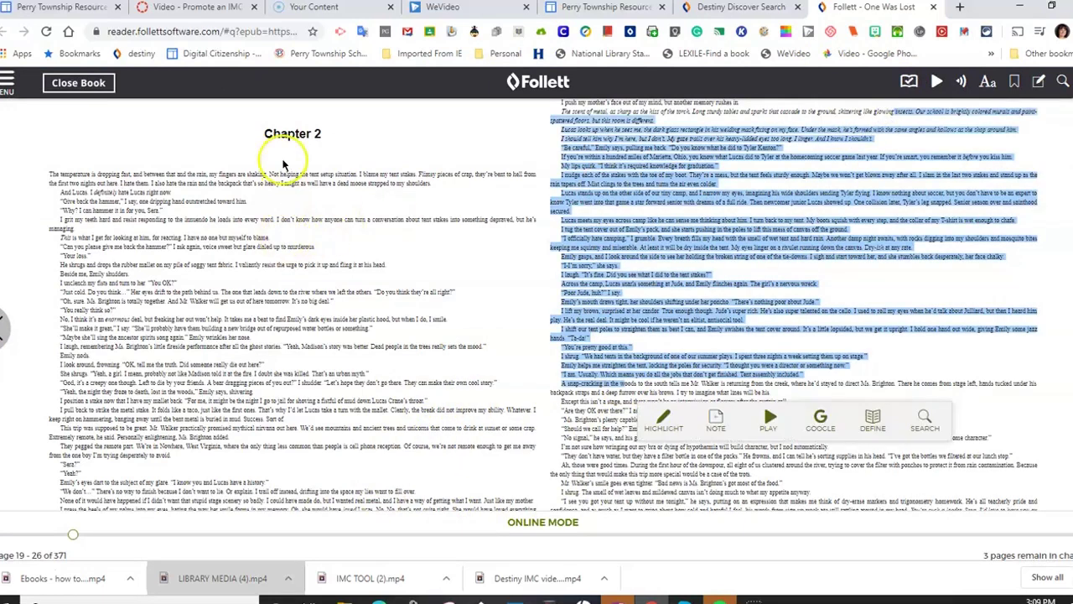
left_click(283, 161)
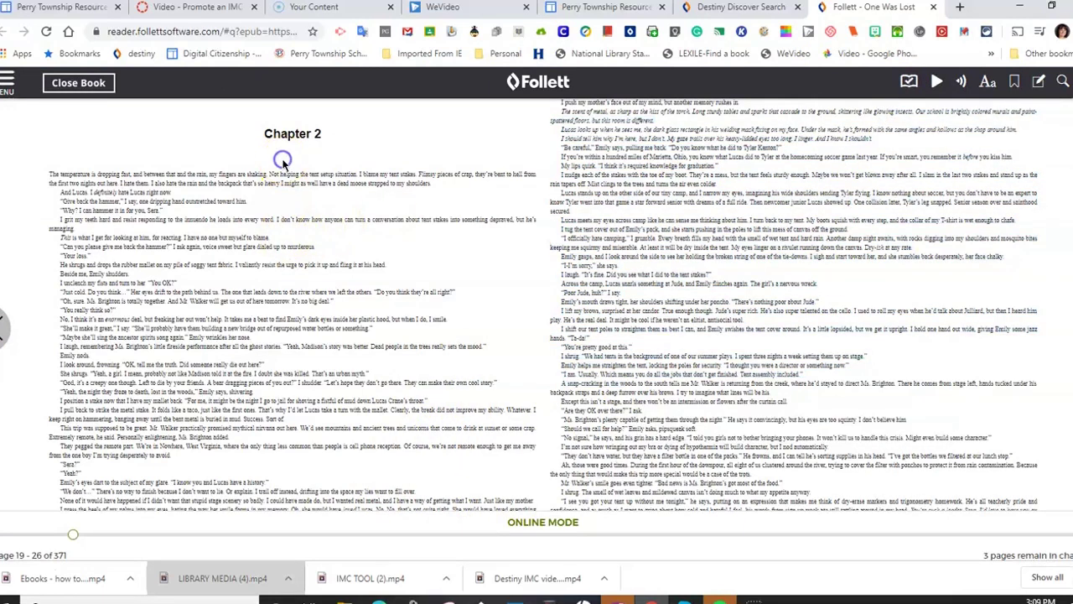
Step: Play the Chapter 2 text aloud, set the audio speed to Slower, and pause the playback
left_click(963, 82)
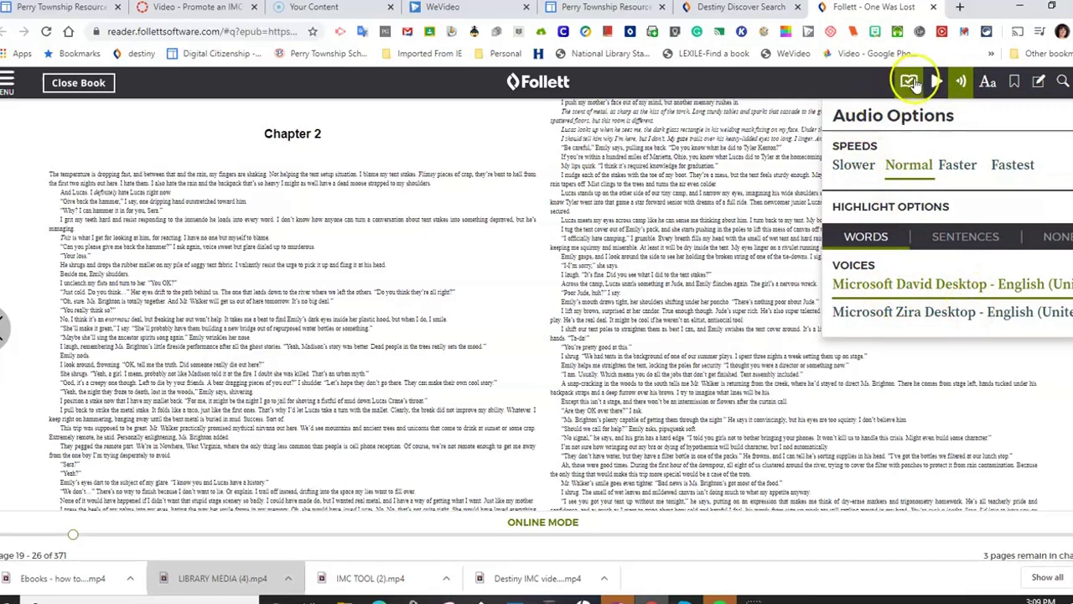
left_click(937, 81)
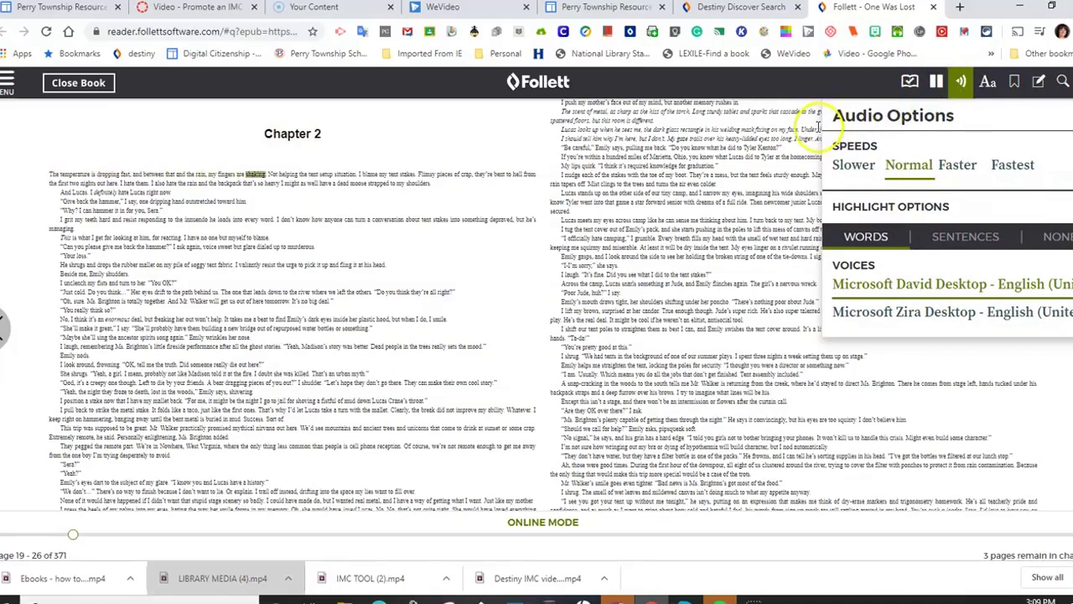
left_click(845, 164)
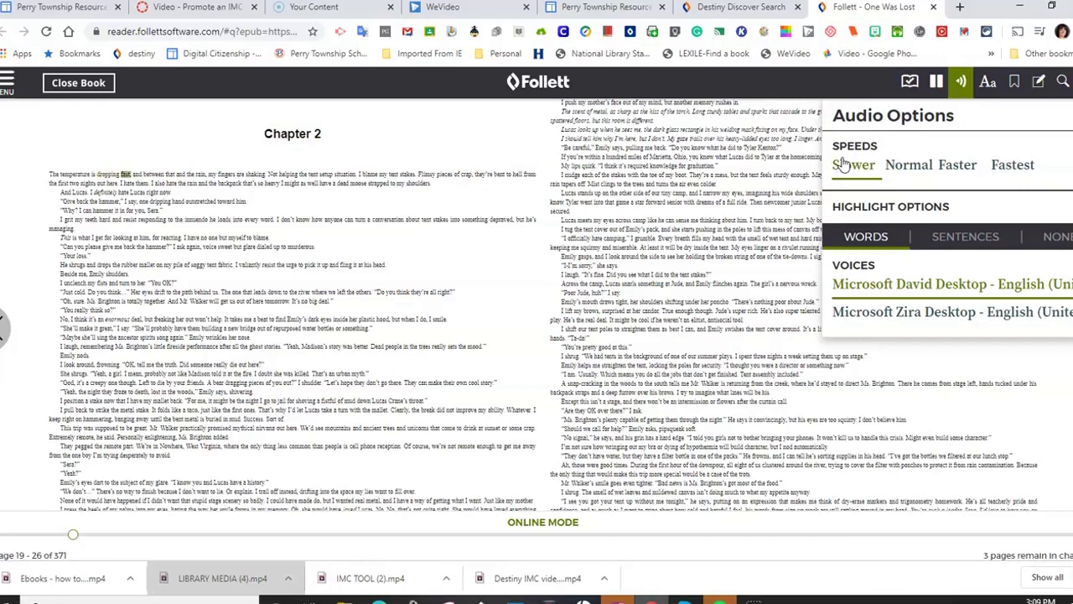
left_click(937, 81)
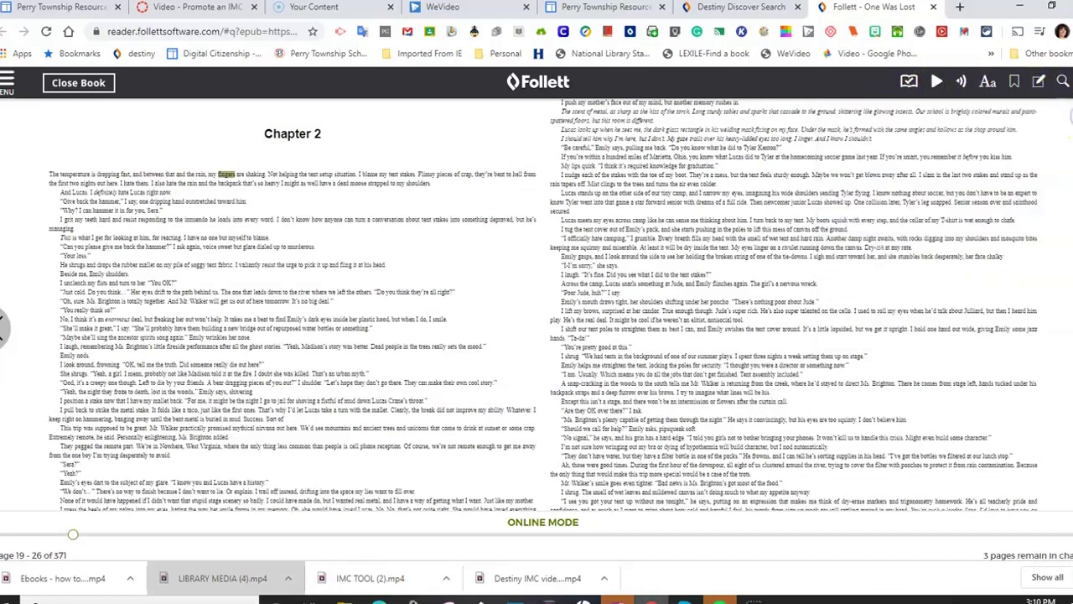
Step: Add a bookmark at the Chapter 2 page of the open e-book and close the book
left_click(1030, 99)
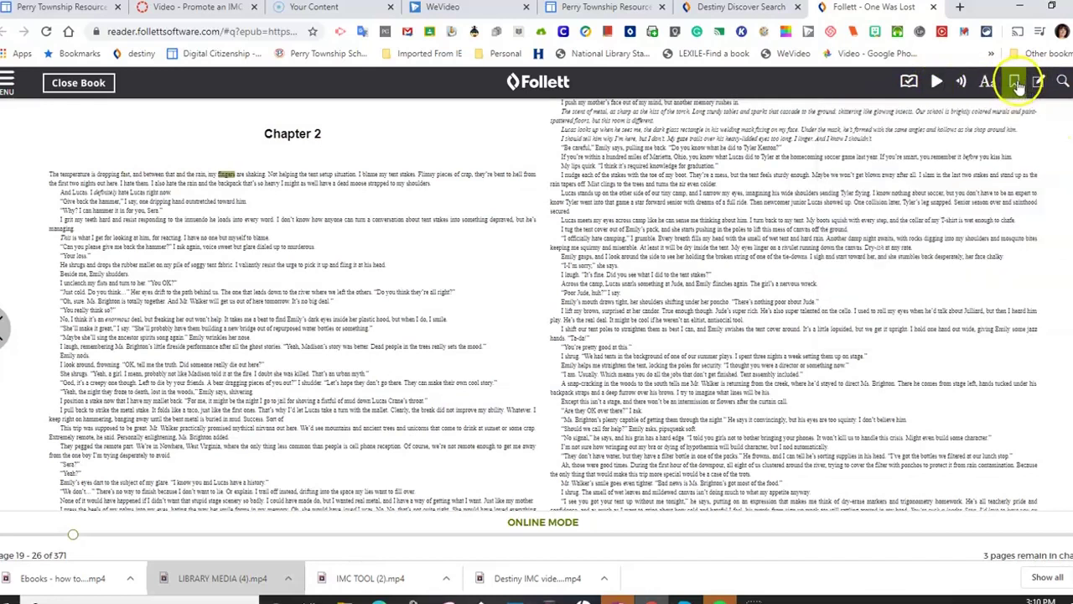
left_click(1016, 84)
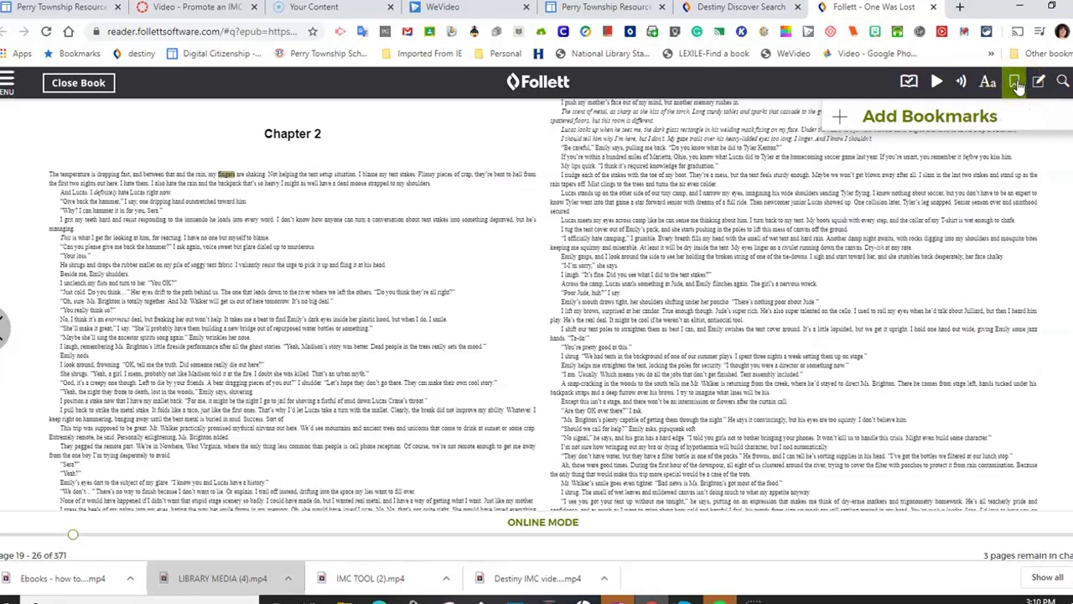
left_click(987, 121)
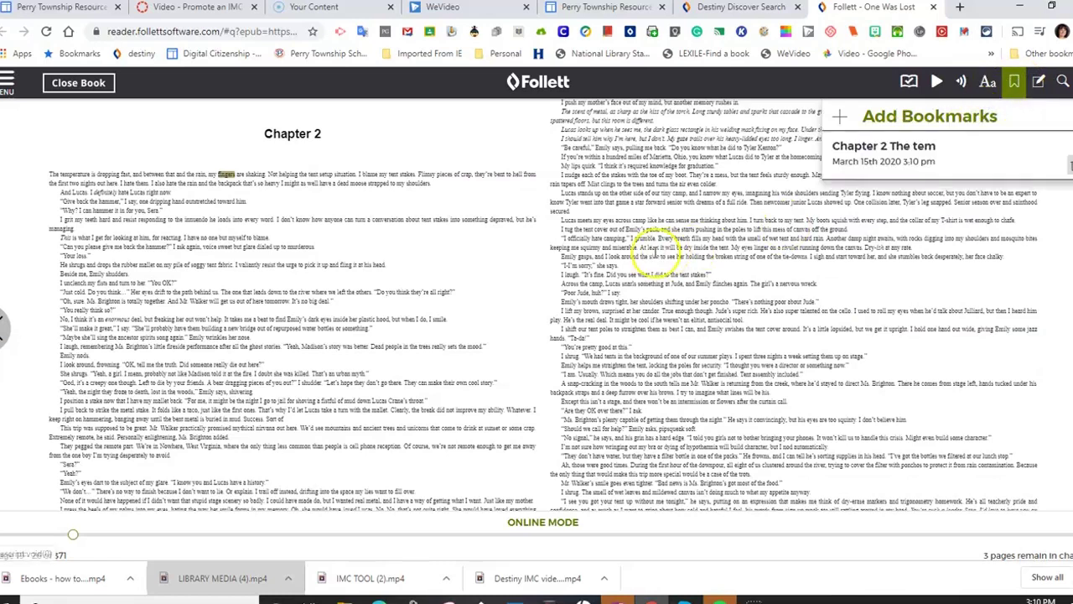
left_click(67, 88)
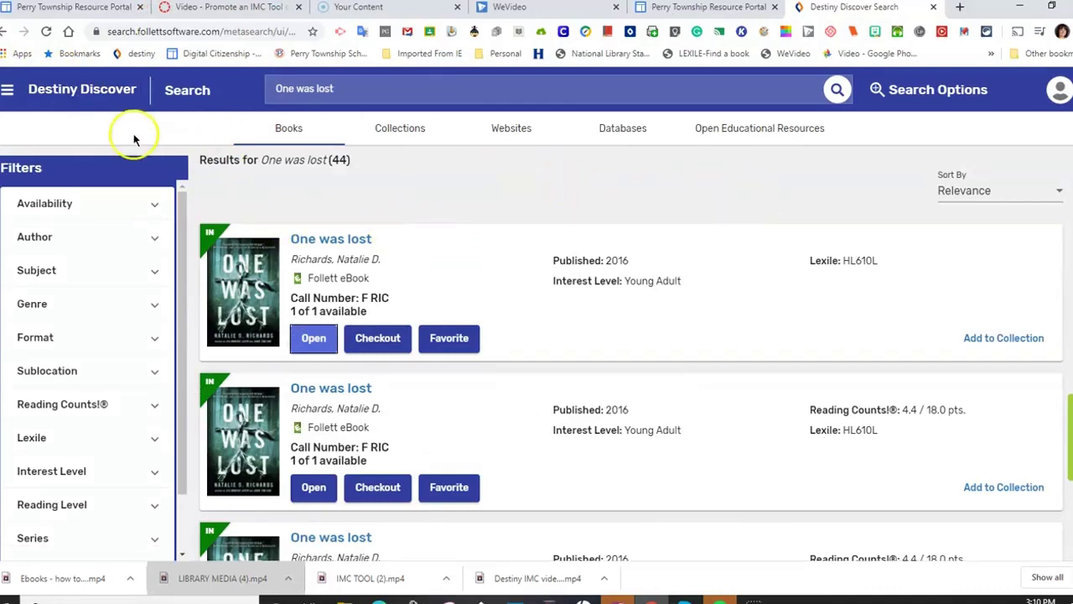
Step: Return to the Destiny Discover home page and look over its eBooks and Audiobooks rows
left_click(7, 93)
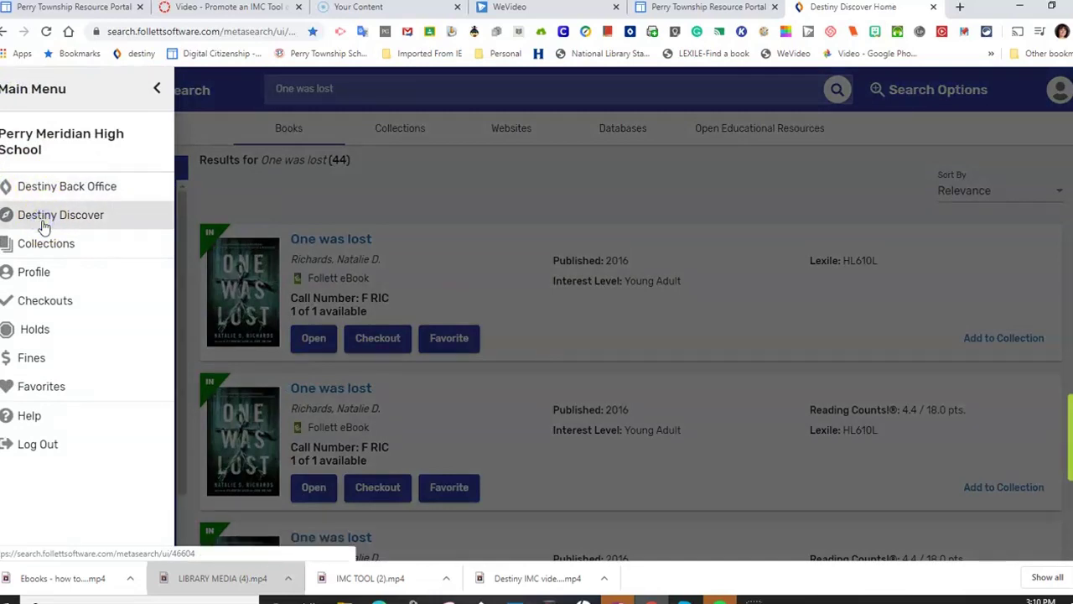
left_click(44, 219)
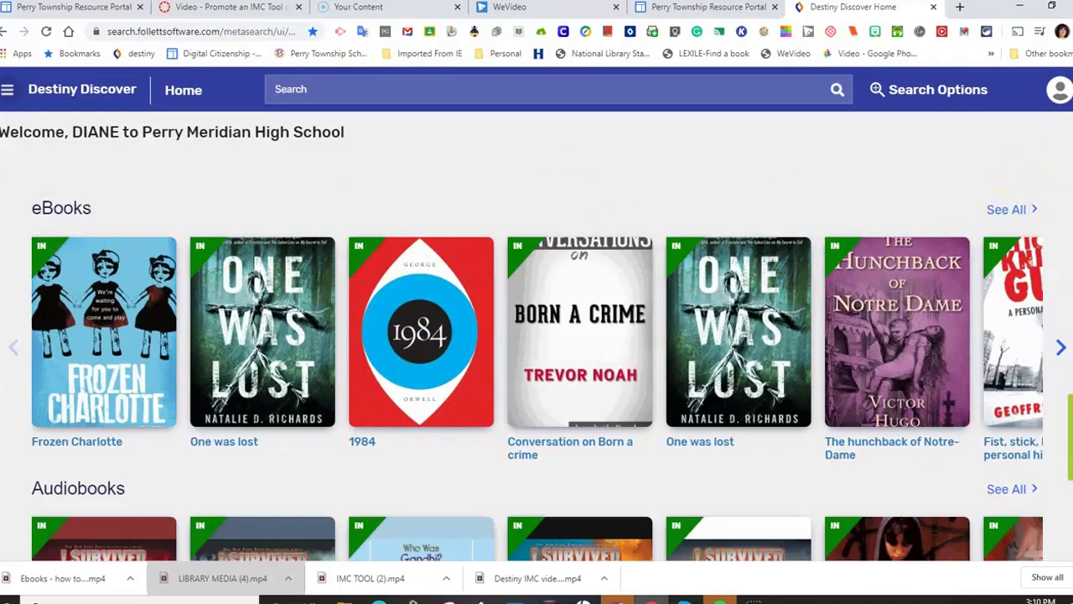
scroll(537, 335, "down", 5)
scroll(536, 336, "up", 2)
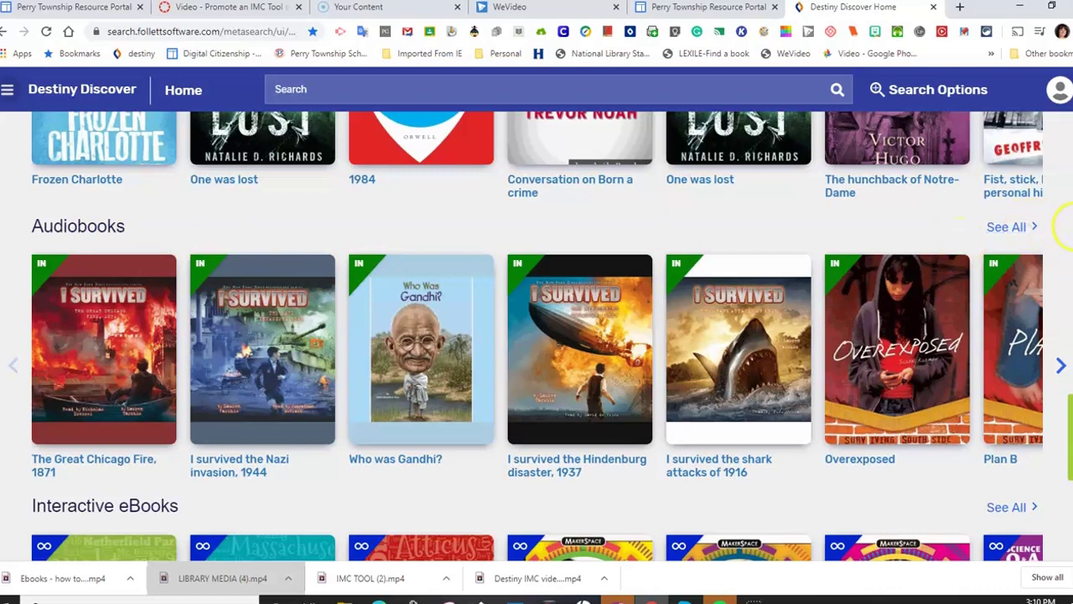
scroll(537, 336, "up", 3)
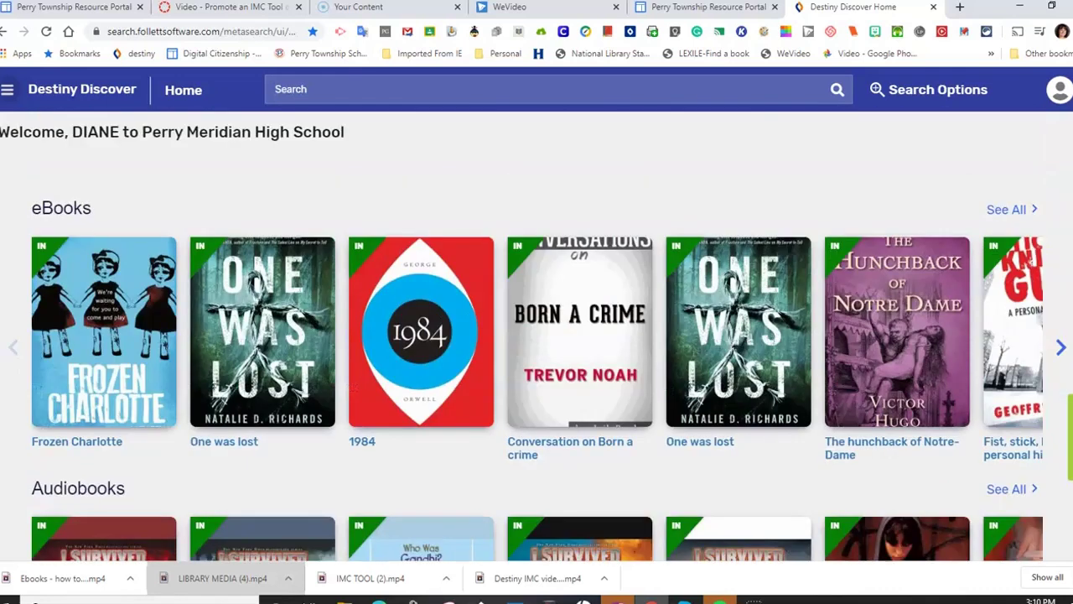
Step: Show the complete eBooks list and browse through its titles
left_click(1017, 210)
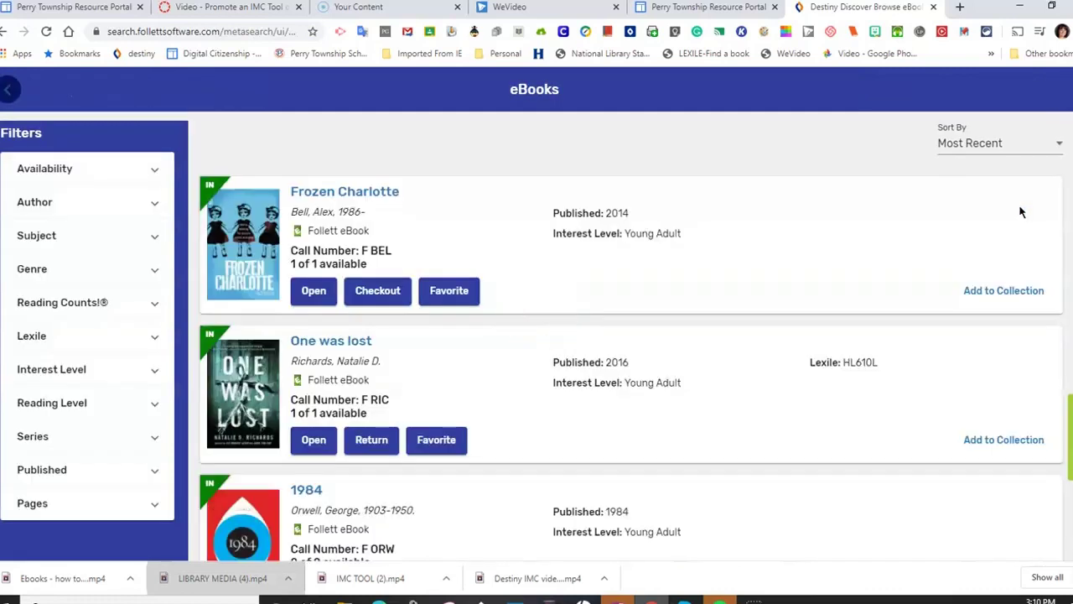
scroll(628, 336, "down", 8)
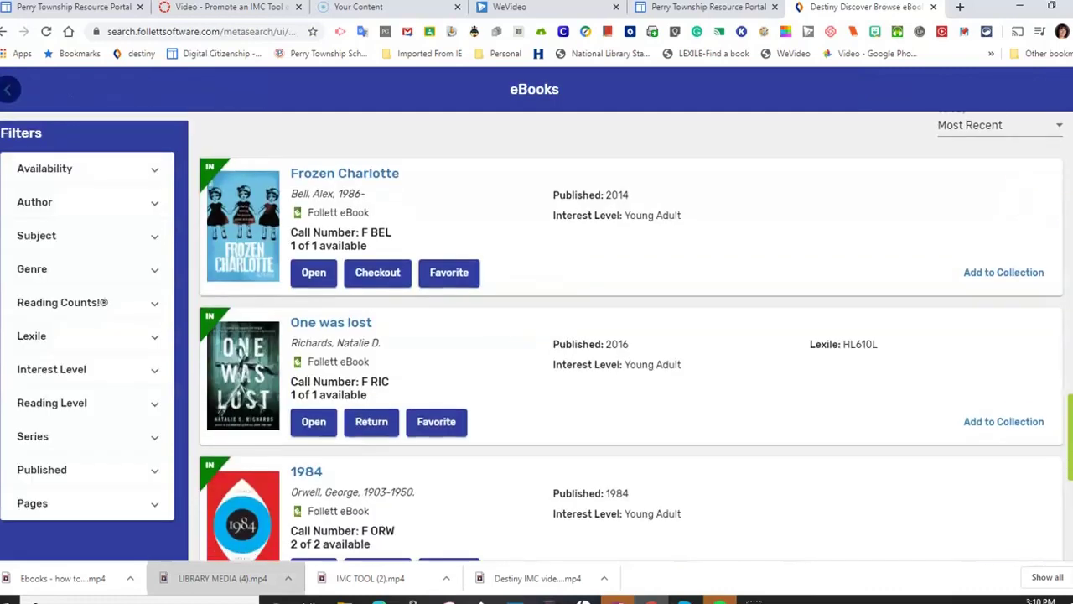
scroll(629, 336, "down", 6)
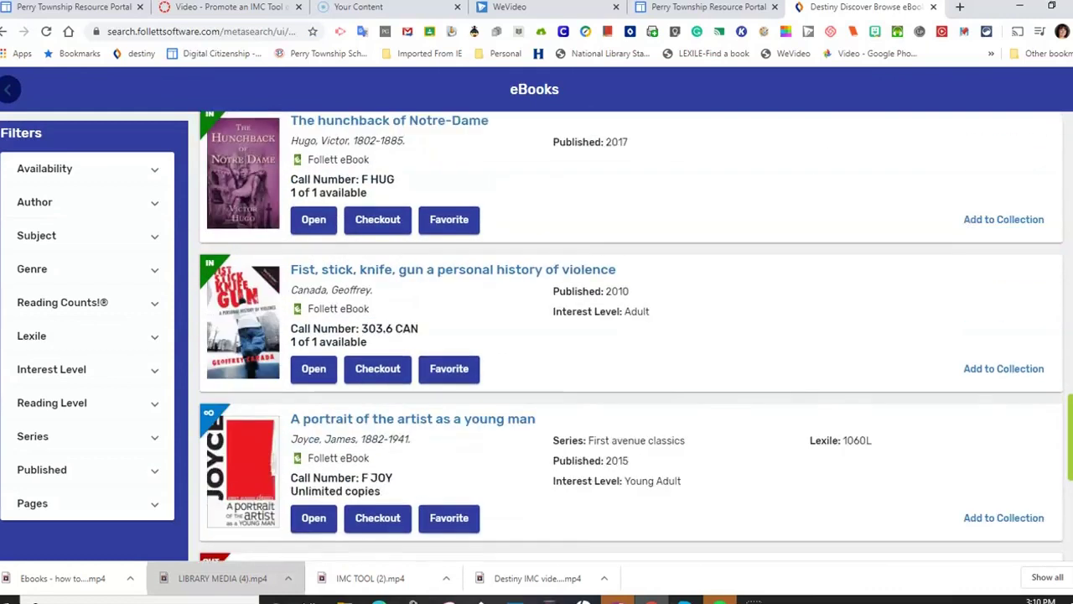
scroll(629, 335, "down", 3)
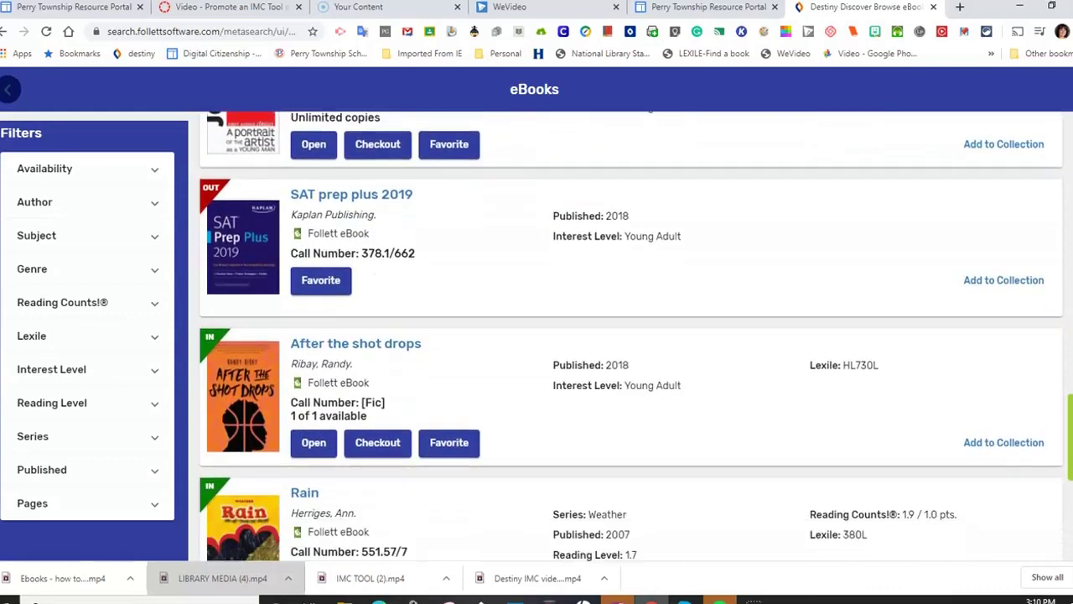
scroll(1065, 120, "up", 15)
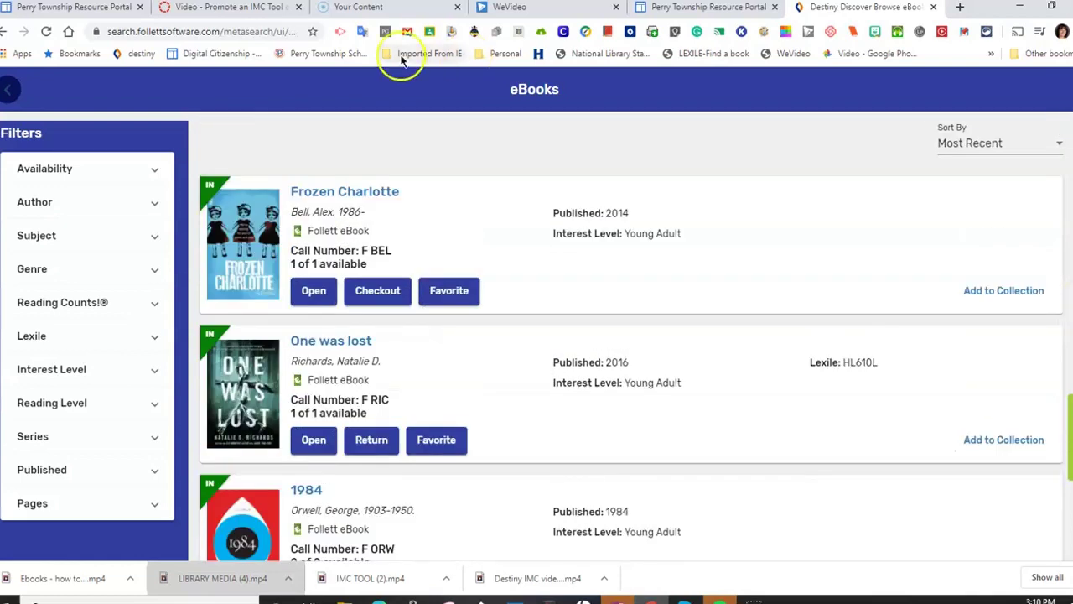
Step: Return to the library home page, view the account profile summary and close it
left_click(4, 31)
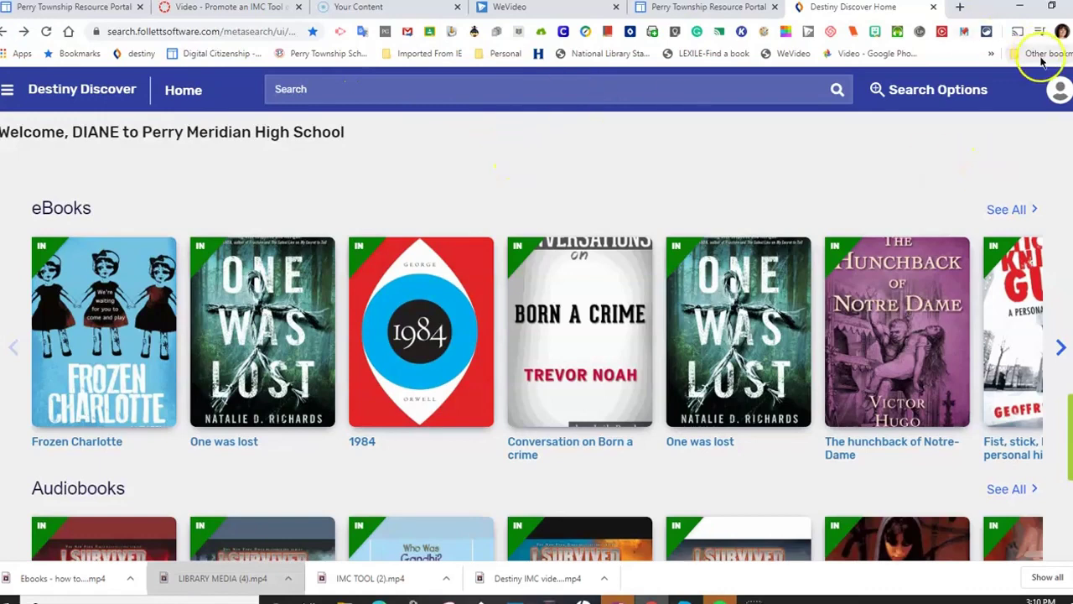
left_click(1058, 91)
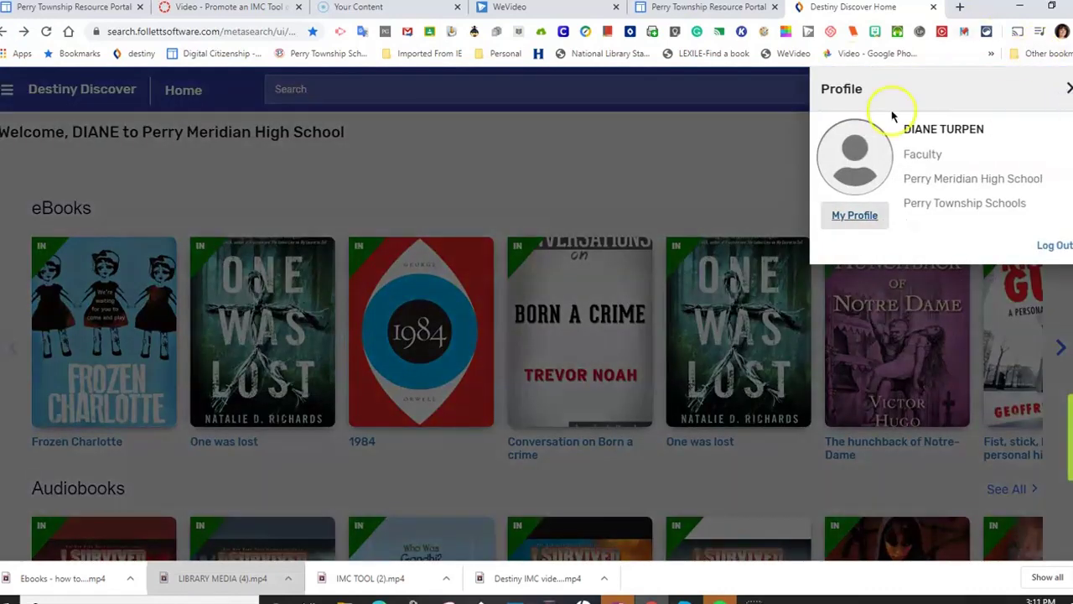
left_click(757, 150)
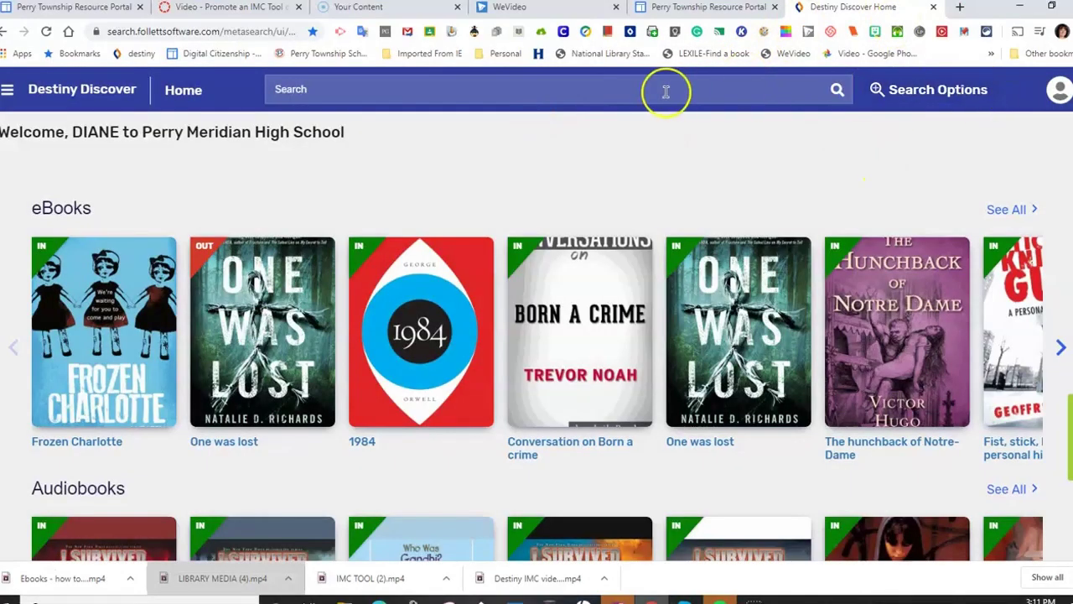
Step: Set the search options to the eBook format and the Reading Counts! reading program, and apply them
left_click(889, 88)
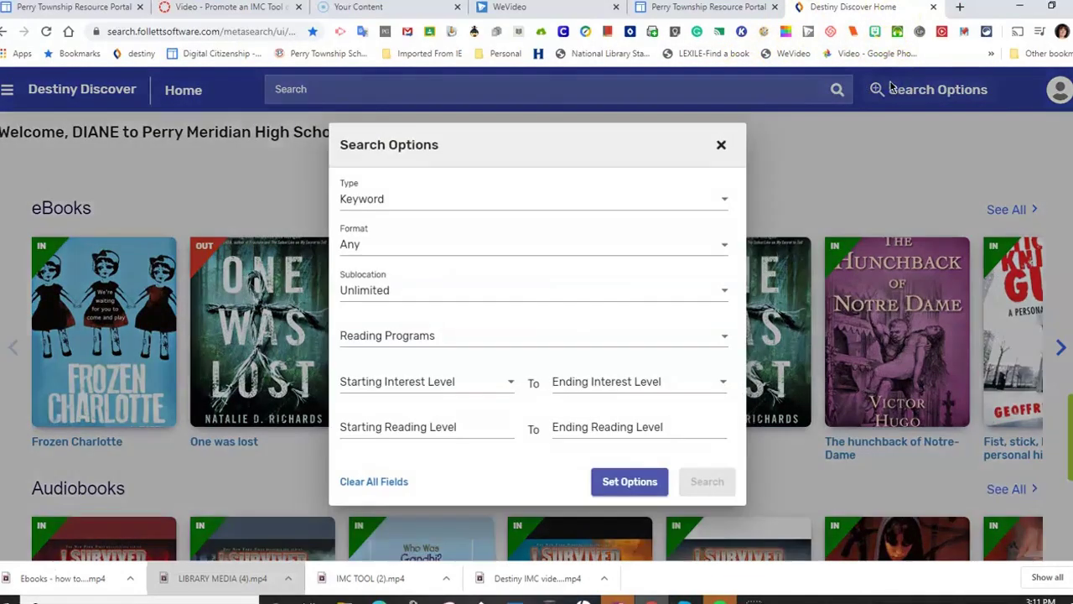
left_click(412, 247)
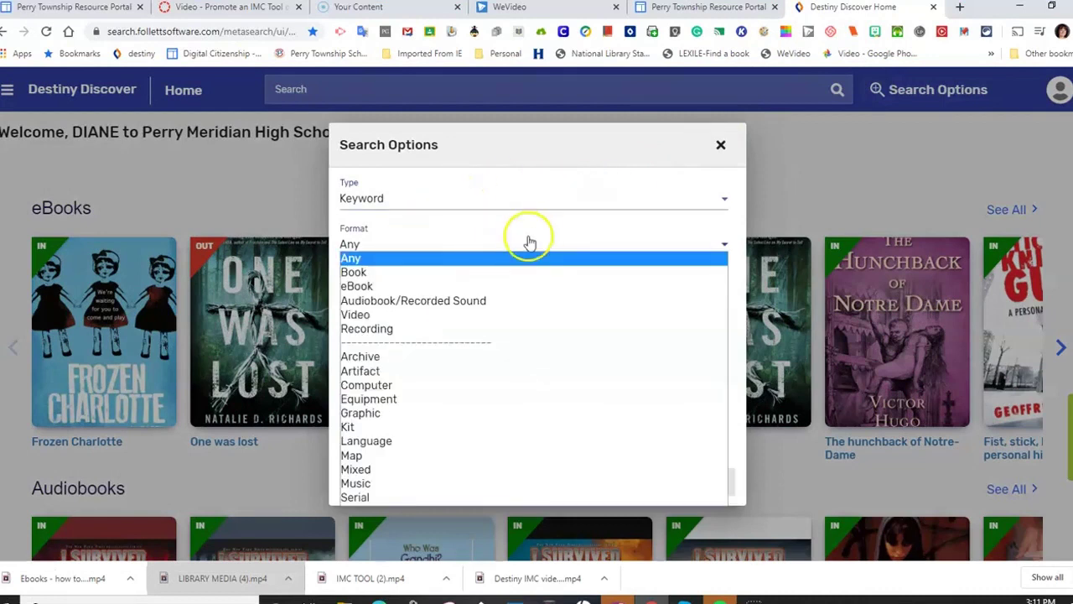
left_click(443, 286)
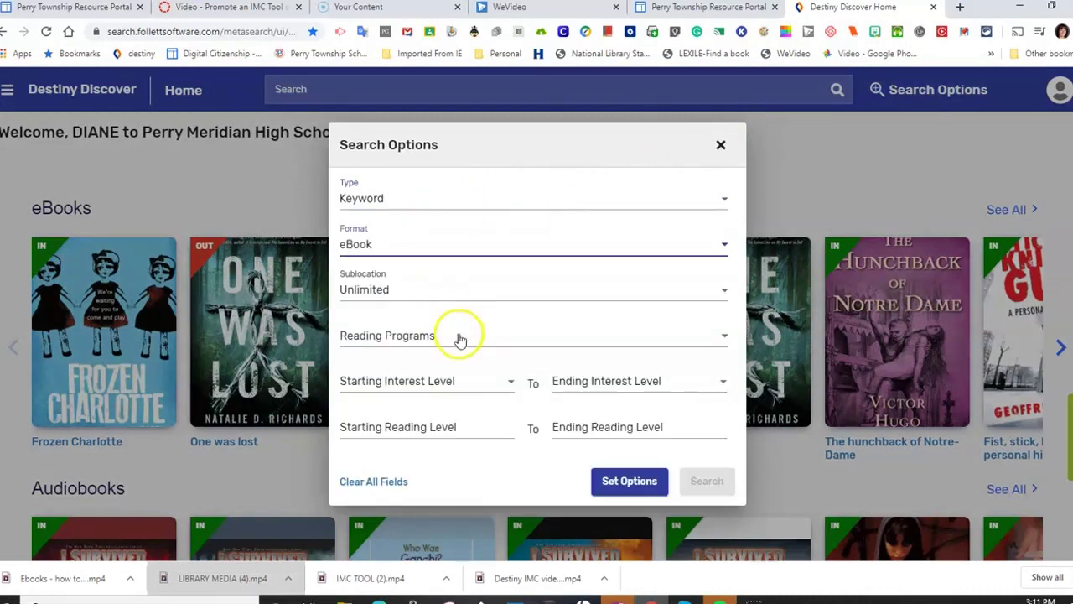
left_click(460, 338)
left_click(436, 363)
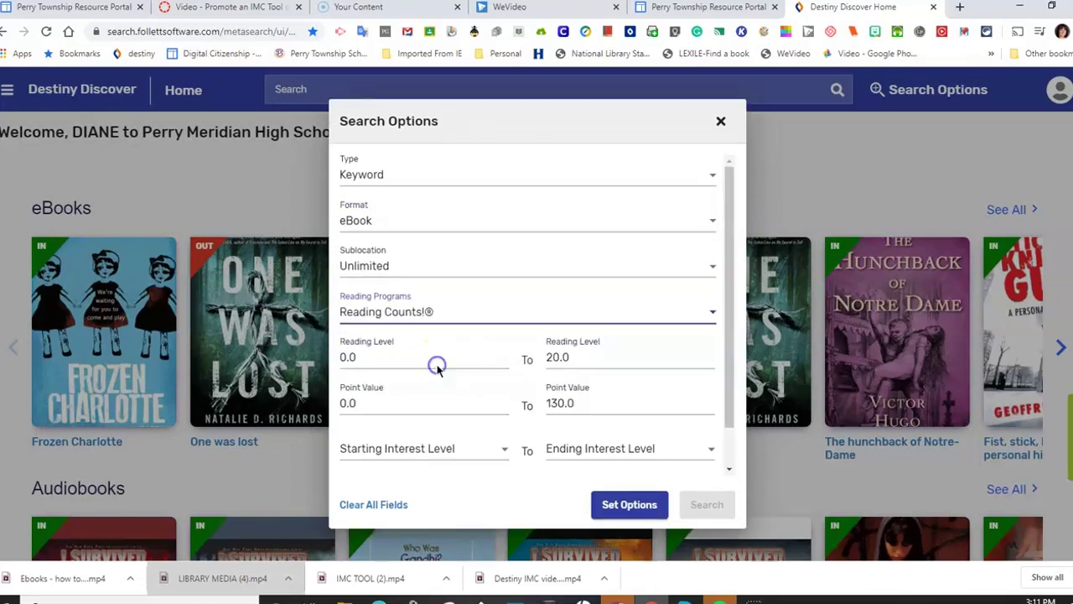
left_click(630, 508)
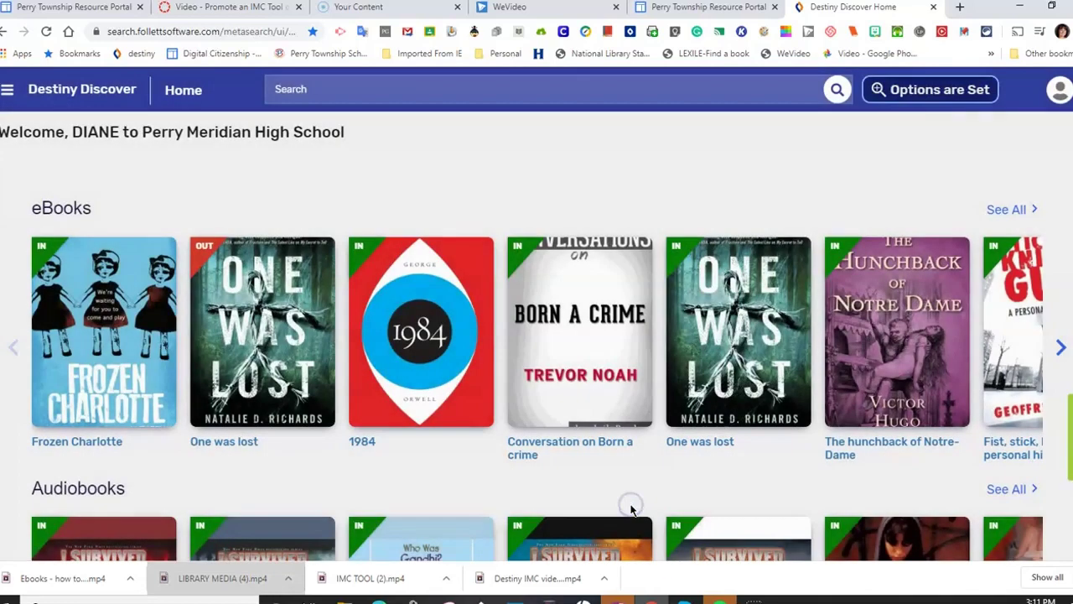
Step: Search the library for "Who was" with the set options
left_click(459, 87)
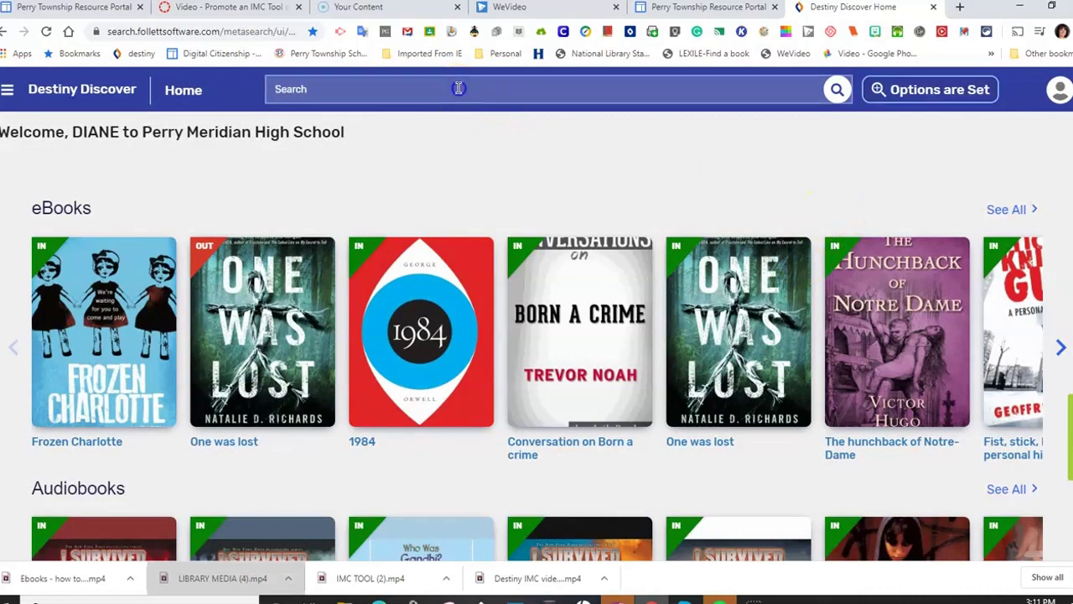
type("Who was")
key("Return")
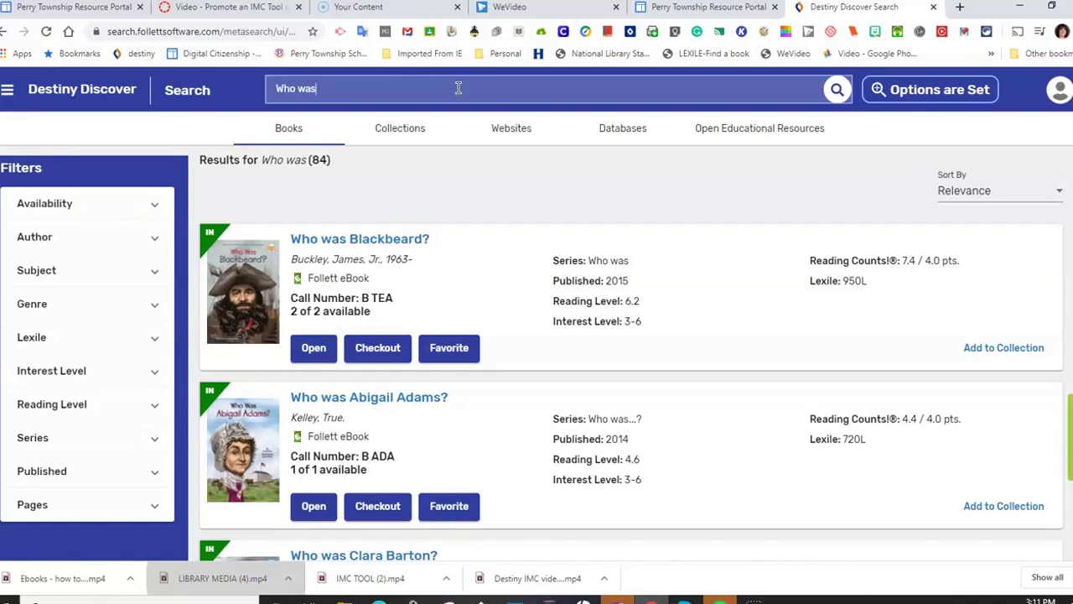
Step: Open the account's Checkouts list
left_click(8, 93)
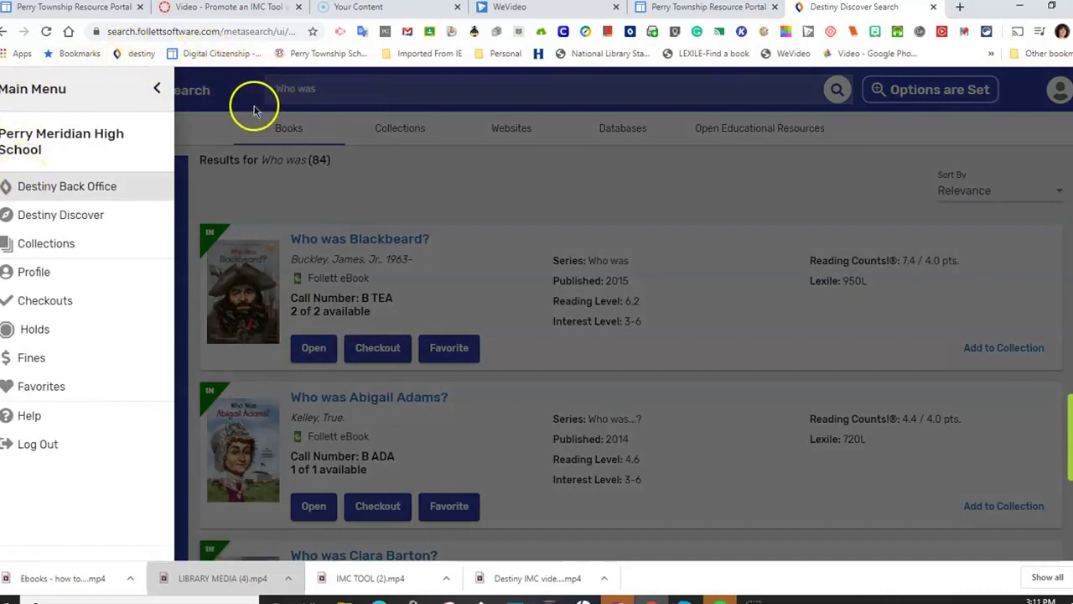
left_click(73, 311)
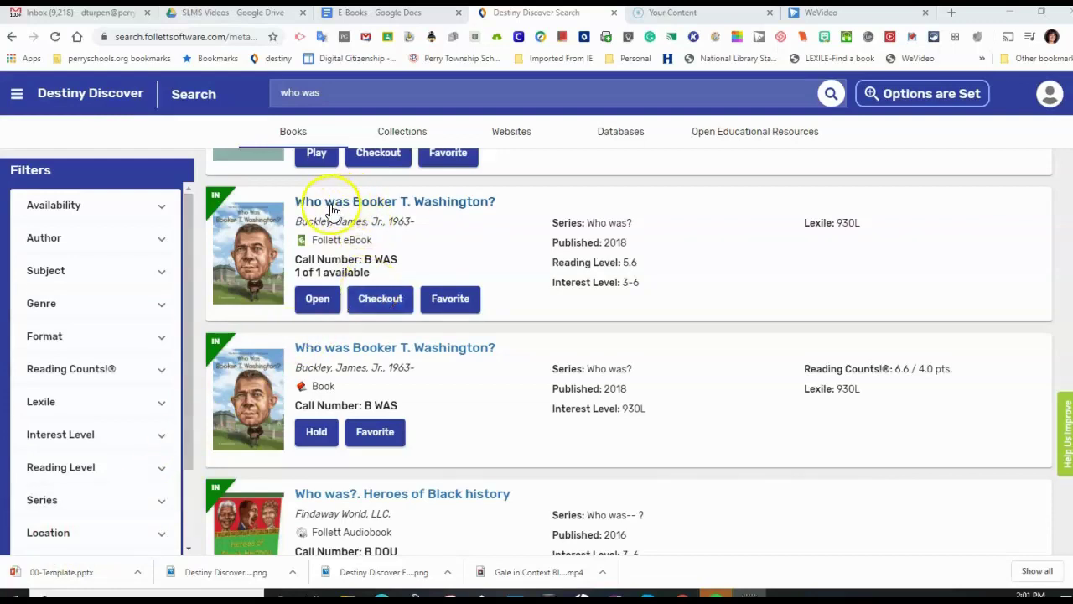
Step: Check out the Follett eBook "Who was Booker T. Washington?" and open it in the reader
left_click(388, 300)
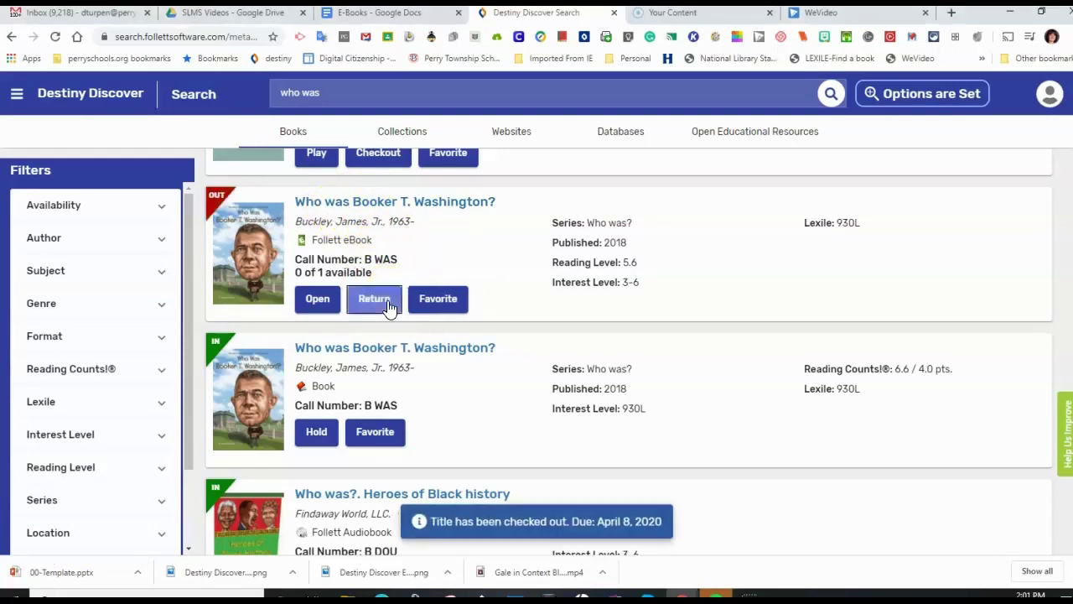
left_click(300, 308)
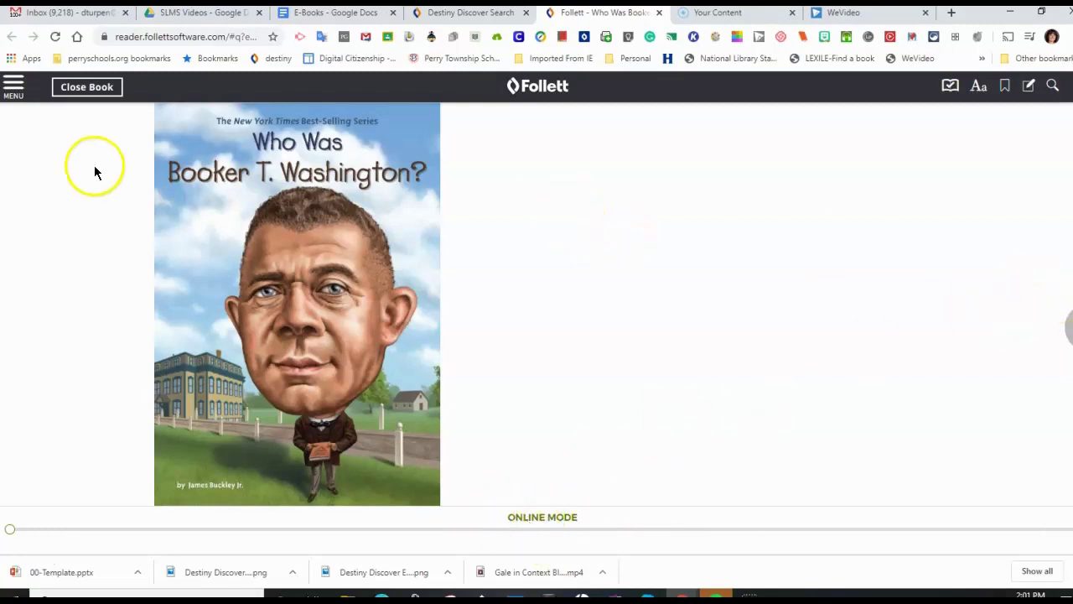
Step: Download the open e-book for offline access, return to the book, and open the Offline Content Library
left_click(15, 85)
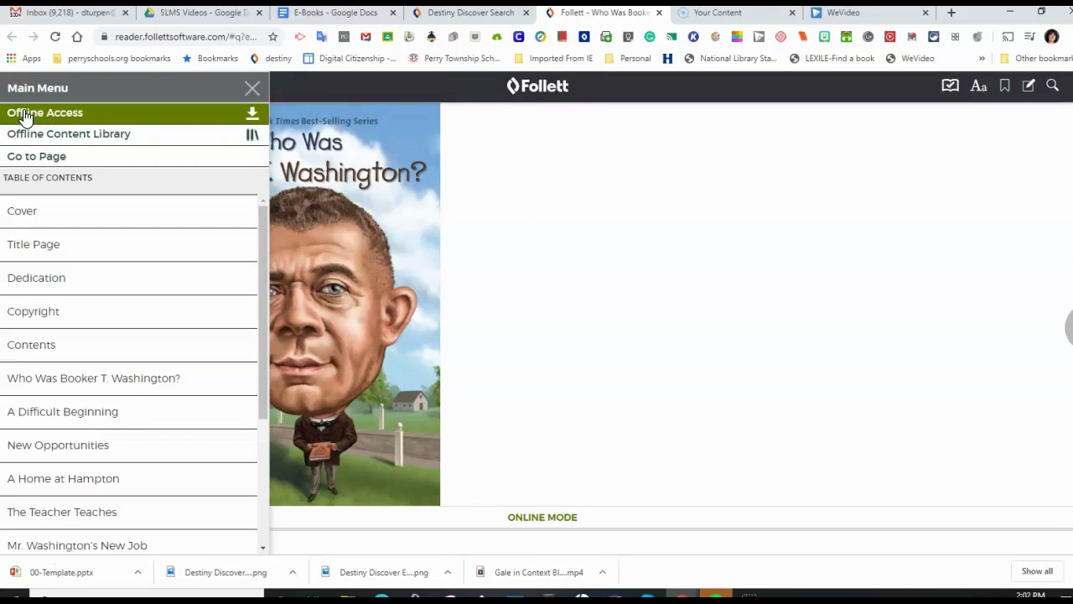
left_click(25, 114)
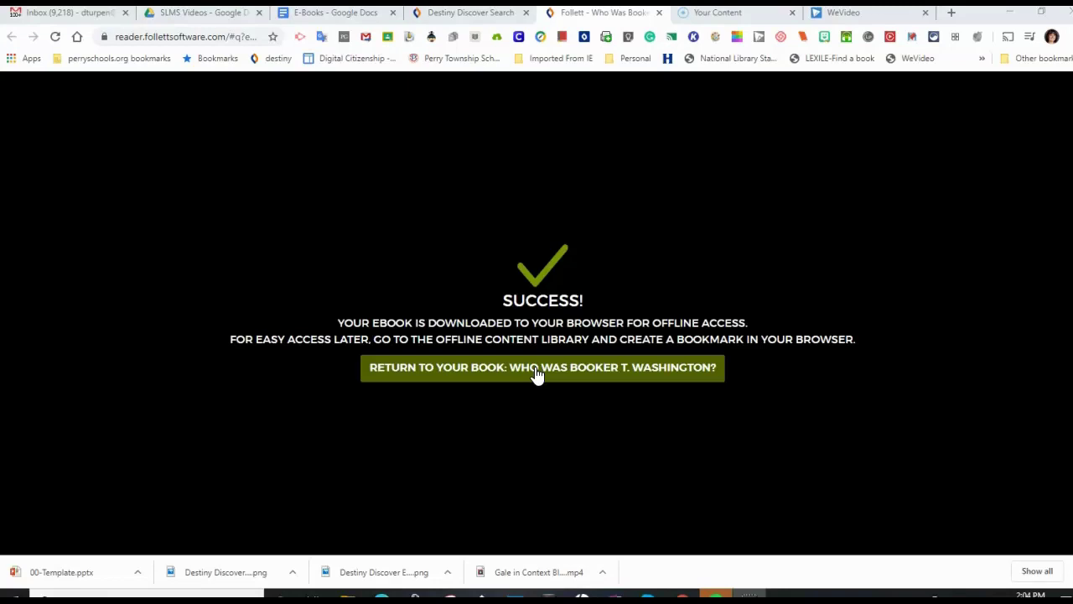
left_click(537, 369)
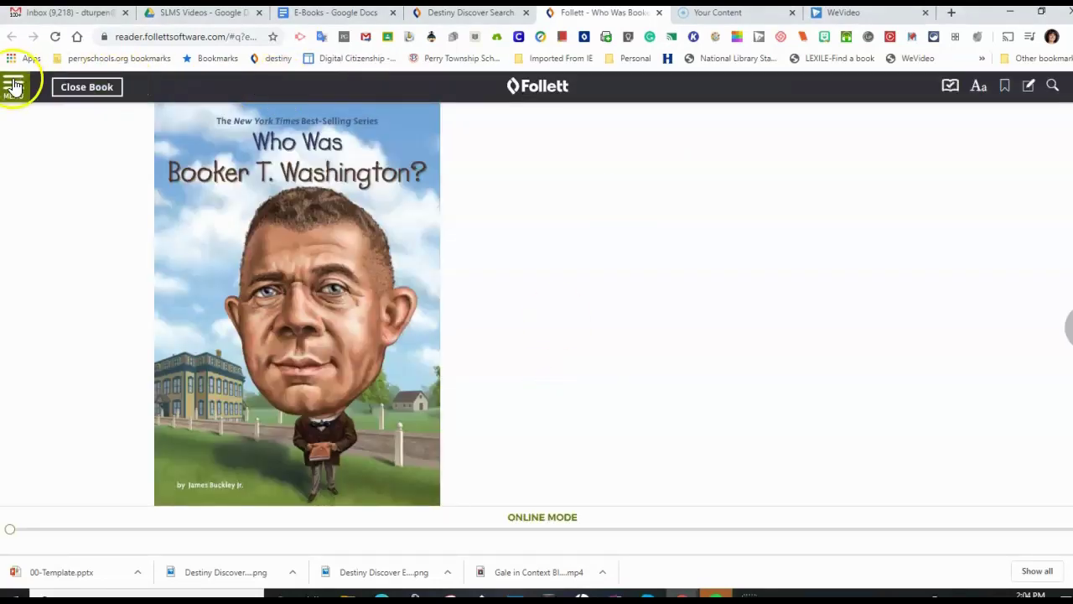
left_click(12, 86)
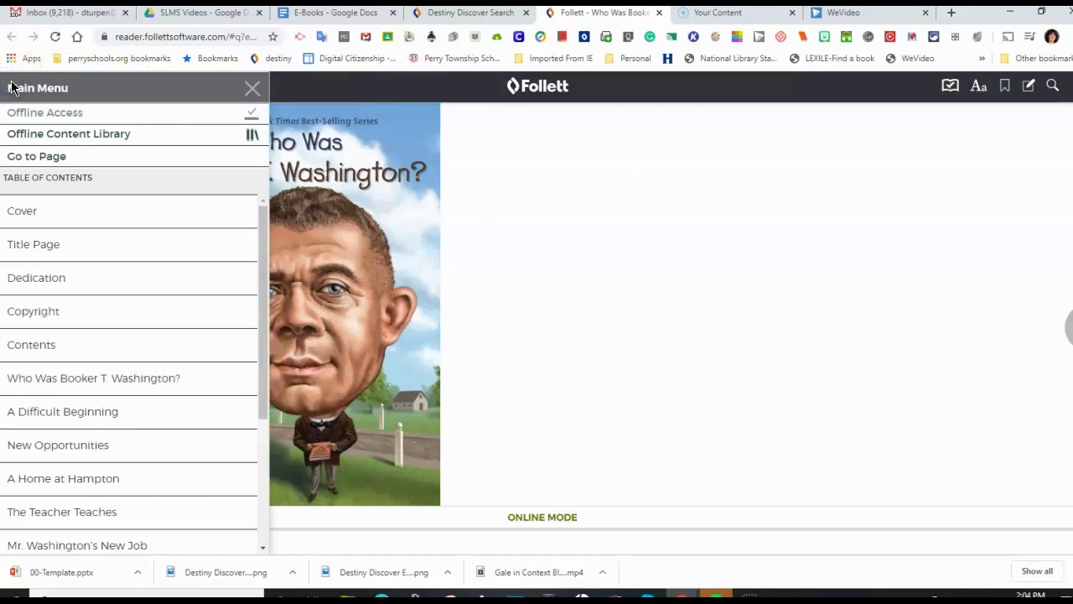
left_click(23, 137)
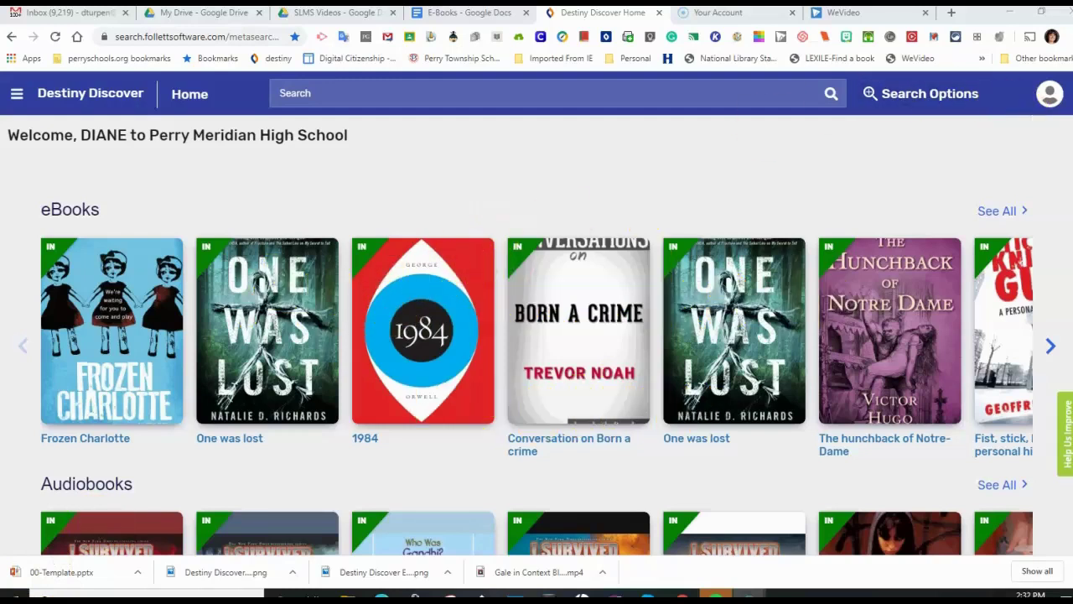
Step: Search the library with the format option set to Audiobook/Recorded Sound
scroll(536, 335, "down", 3)
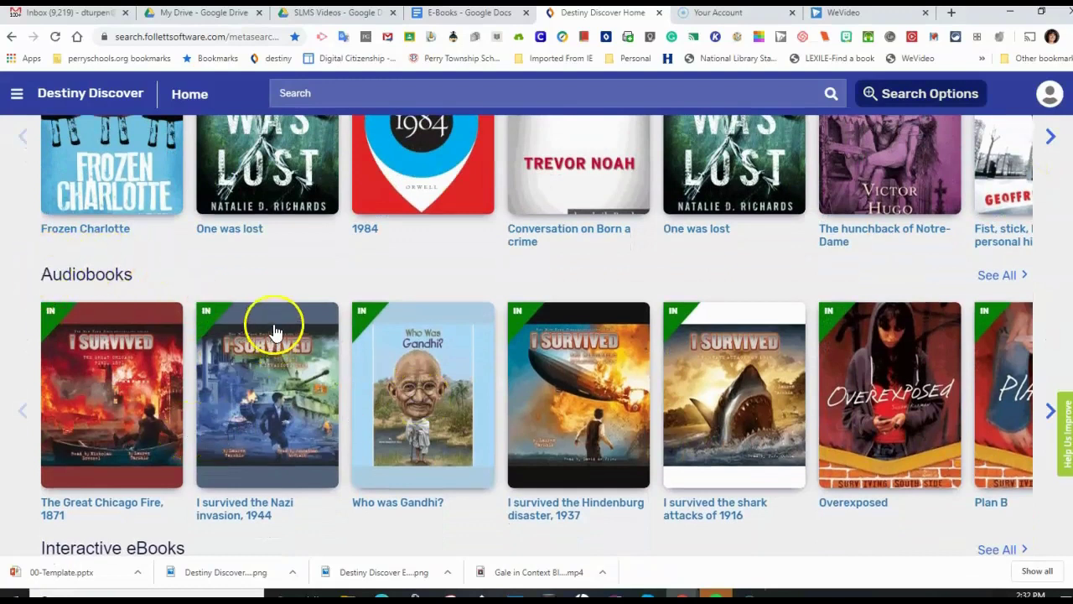
left_click(886, 98)
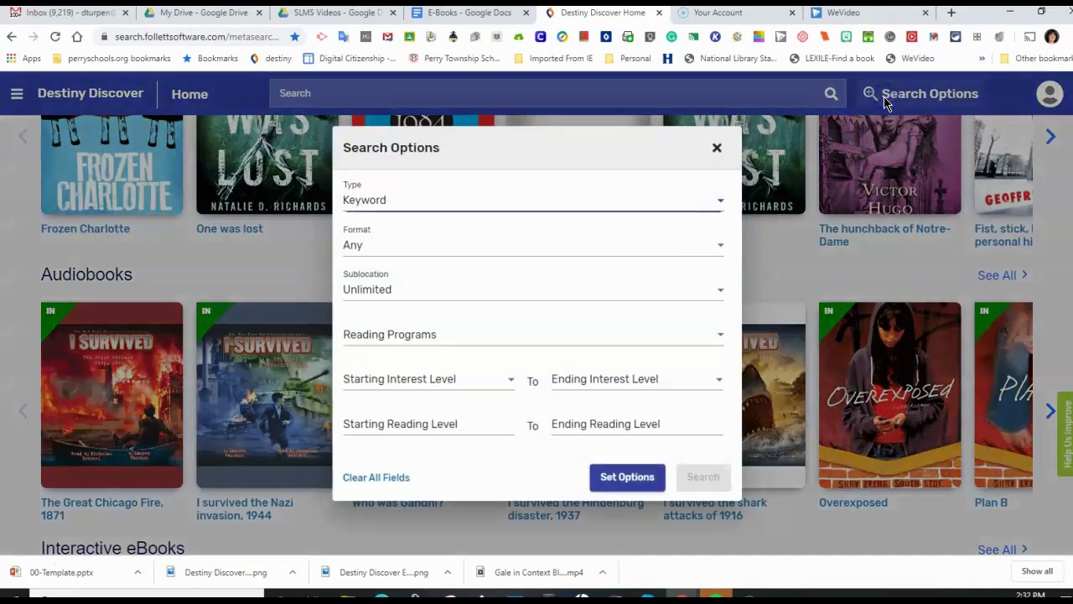
left_click(695, 246)
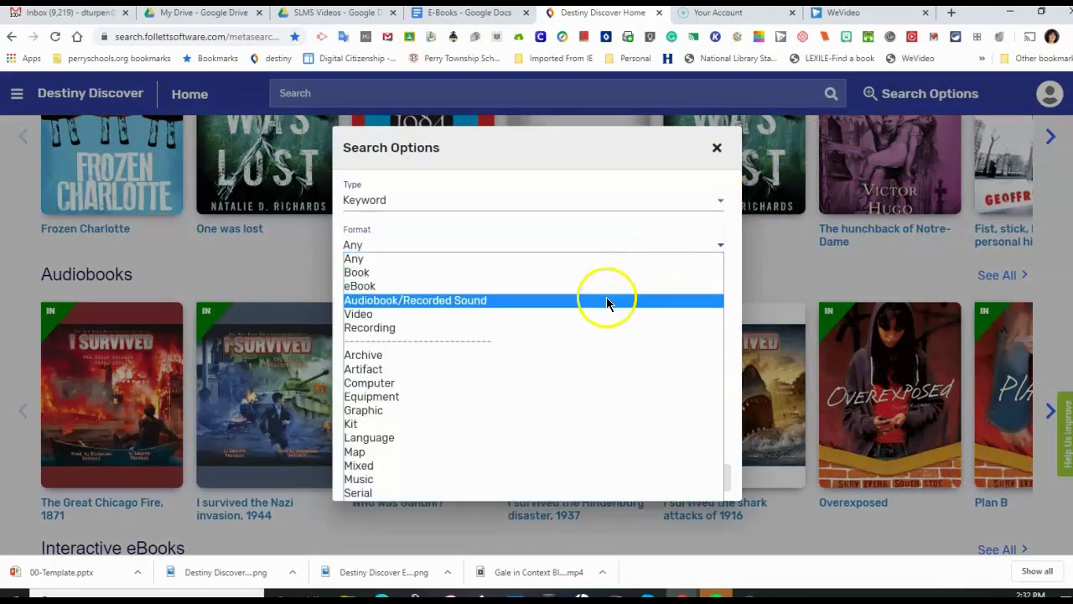
left_click(609, 300)
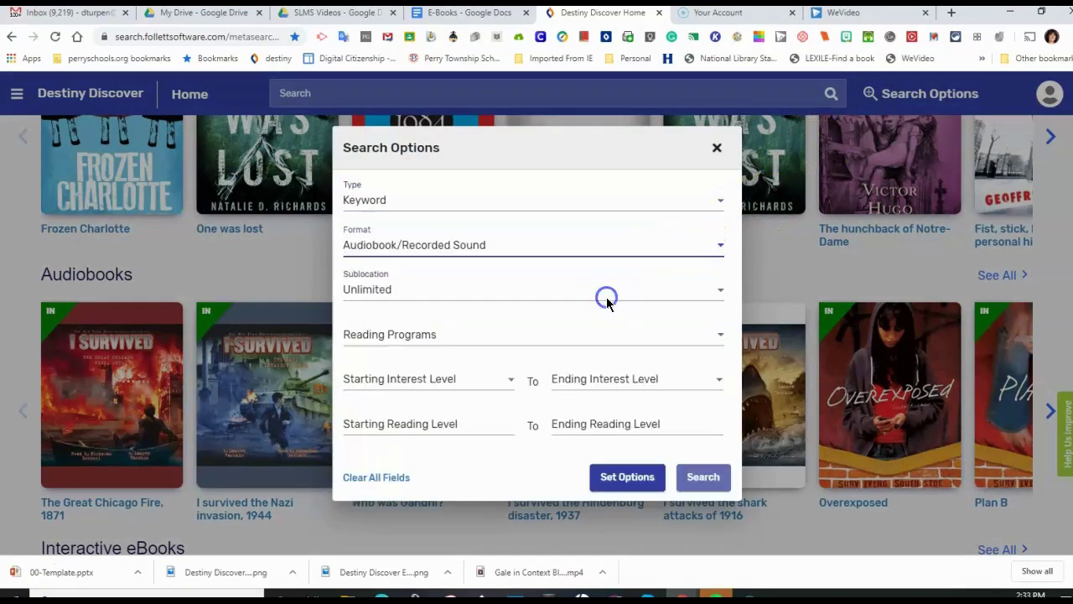
left_click(702, 475)
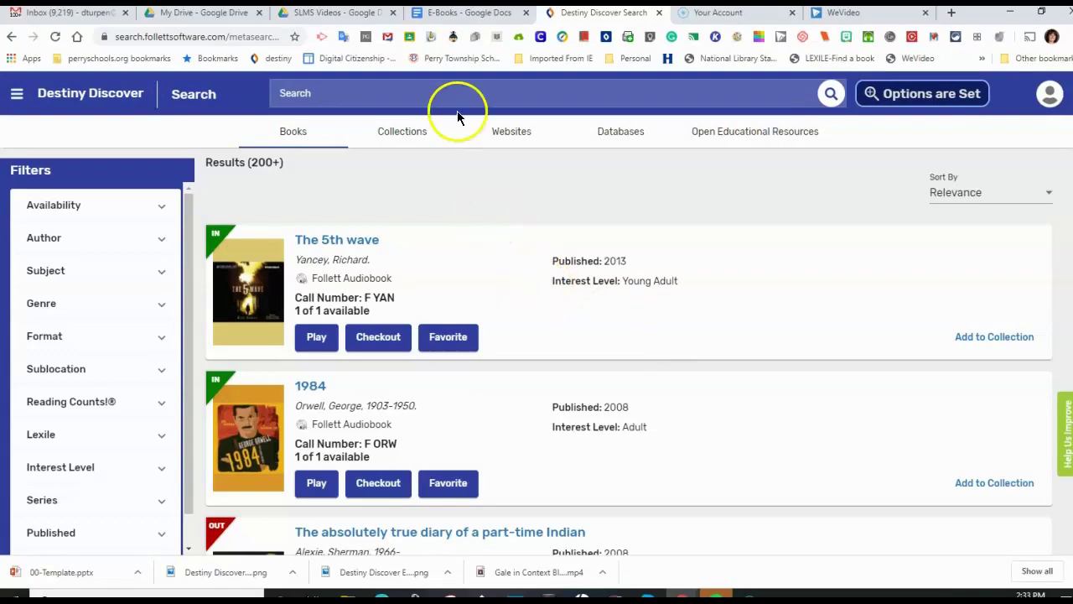
Step: Search the audiobooks for "who was" and check out the Follett Audiobook "Who was Gandhi?"
left_click(435, 96)
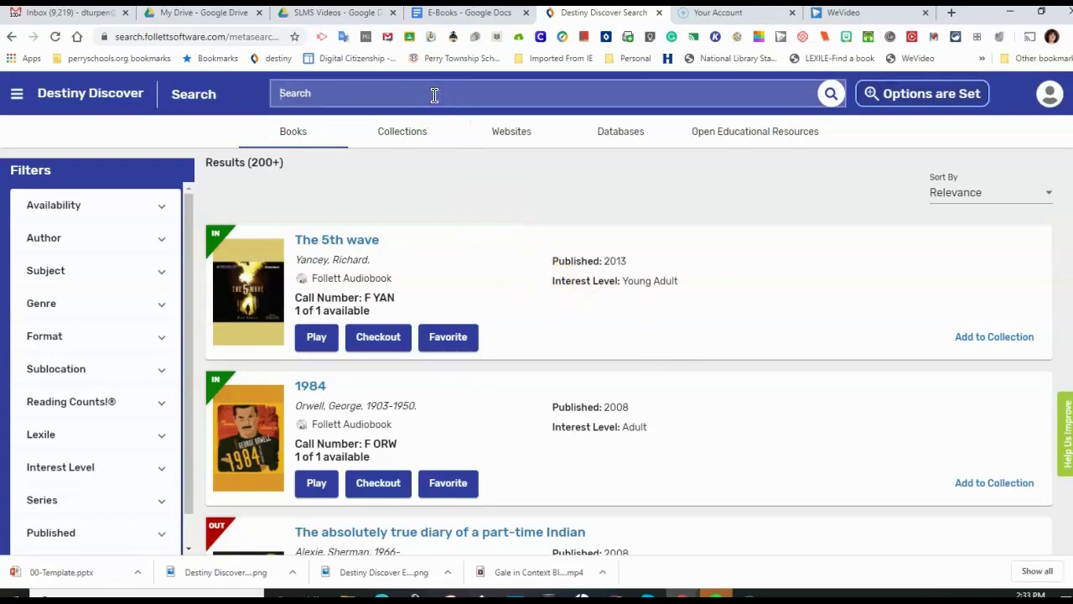
key("Return")
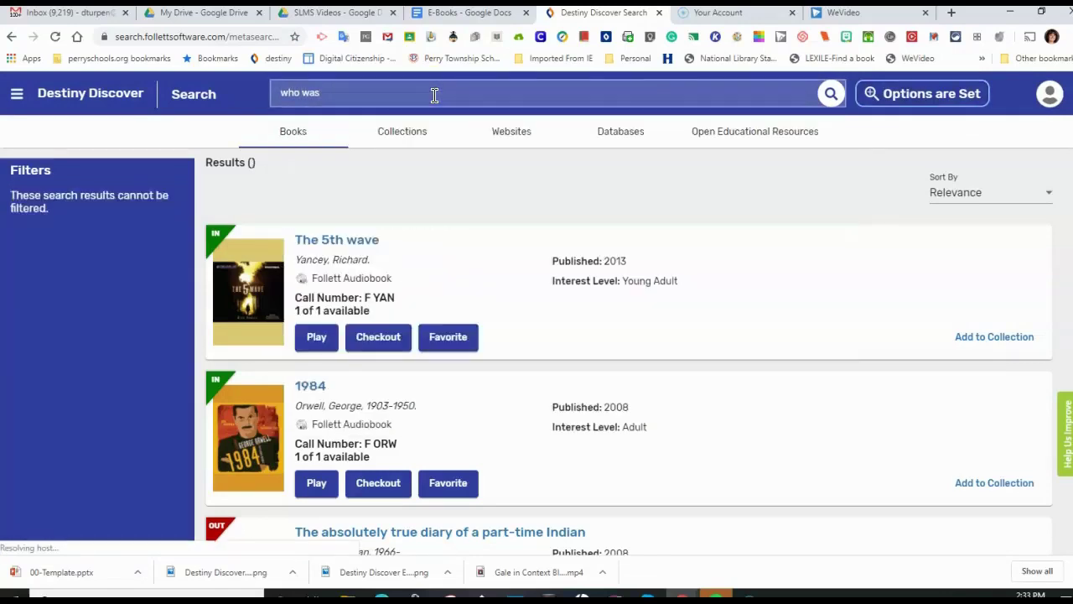
left_click(1064, 266)
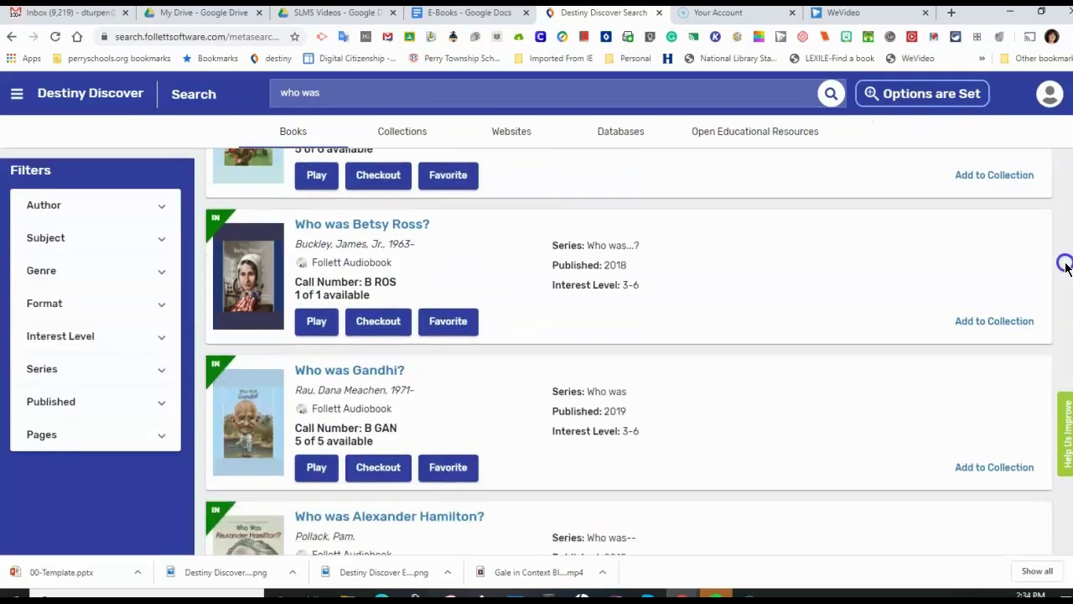
left_click_drag(1065, 267, 1062, 281)
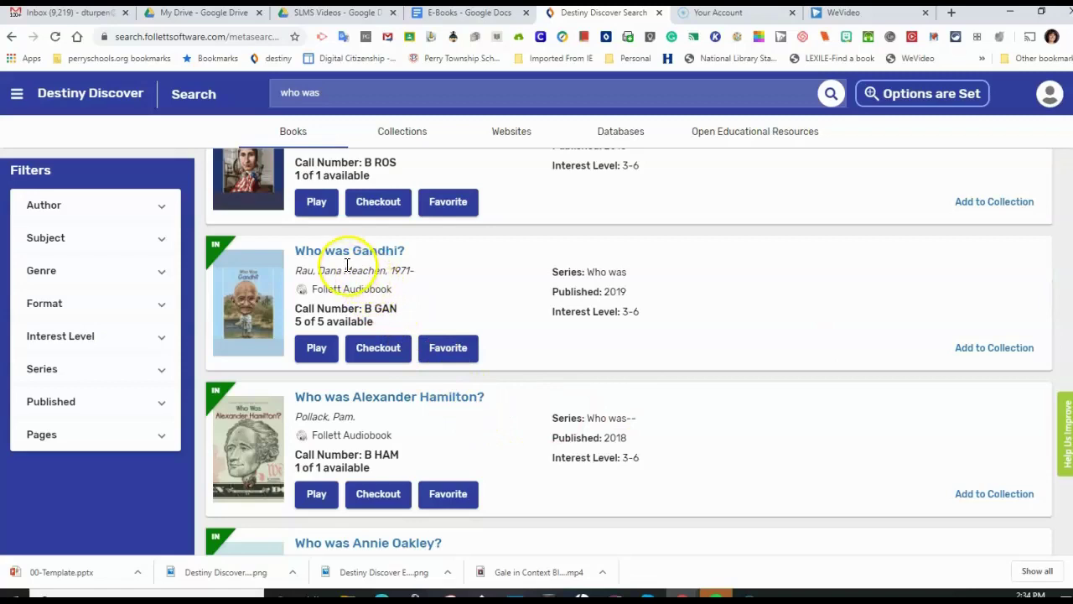
left_click(378, 347)
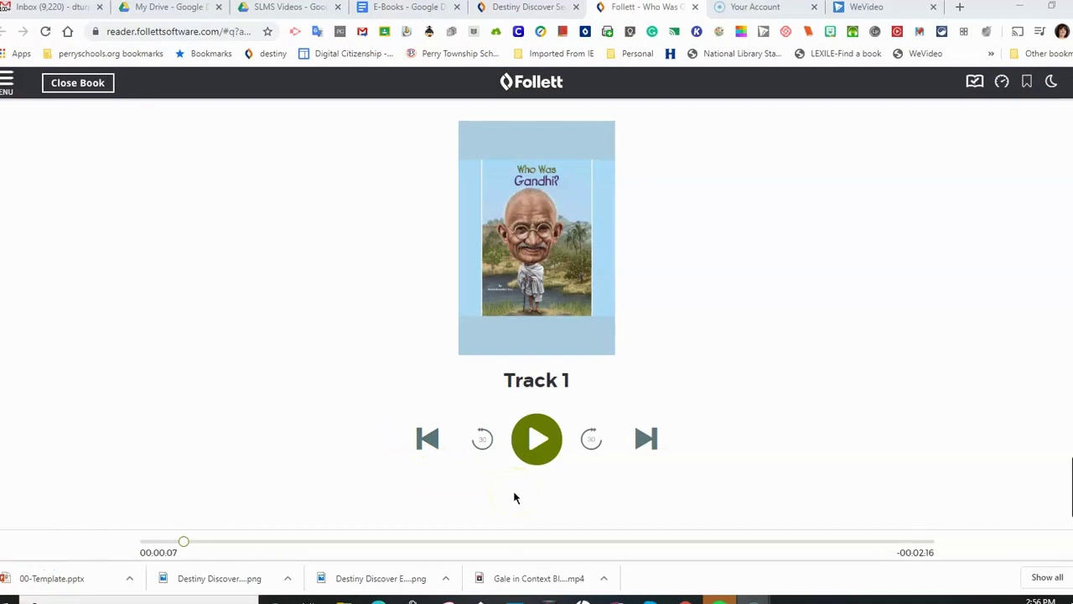
Step: Play and pause Track 1 of the audiobook, and open the book options with the due date and return choice
left_click(536, 448)
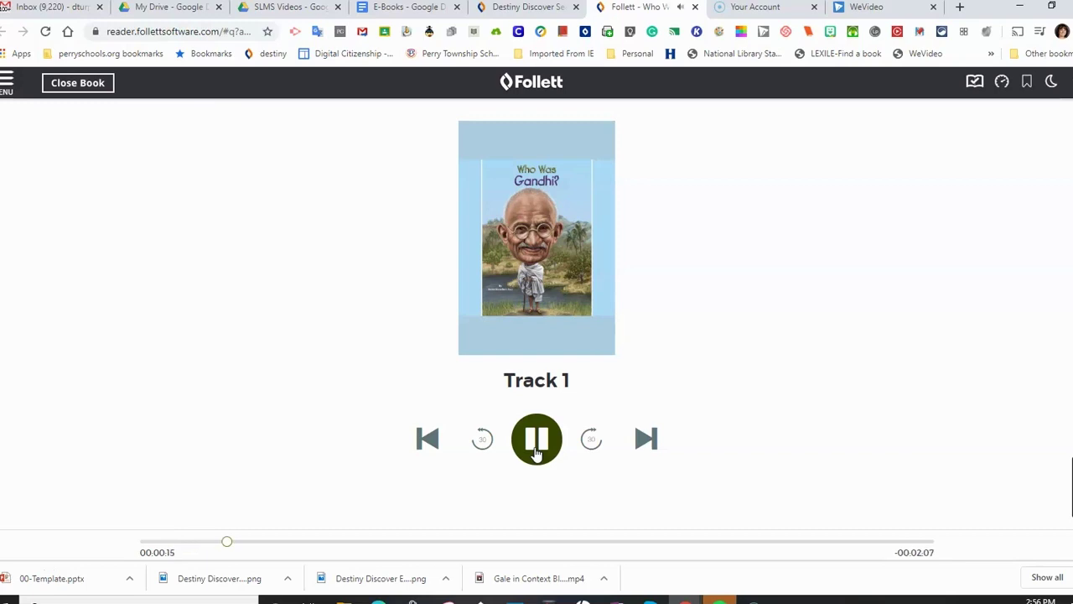
left_click(536, 448)
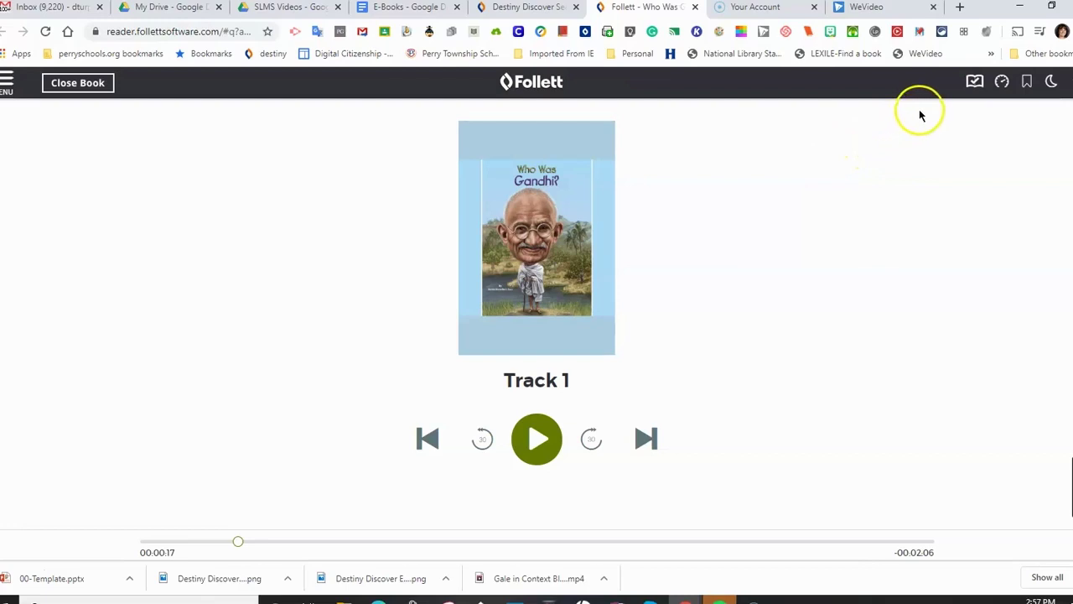
left_click(973, 84)
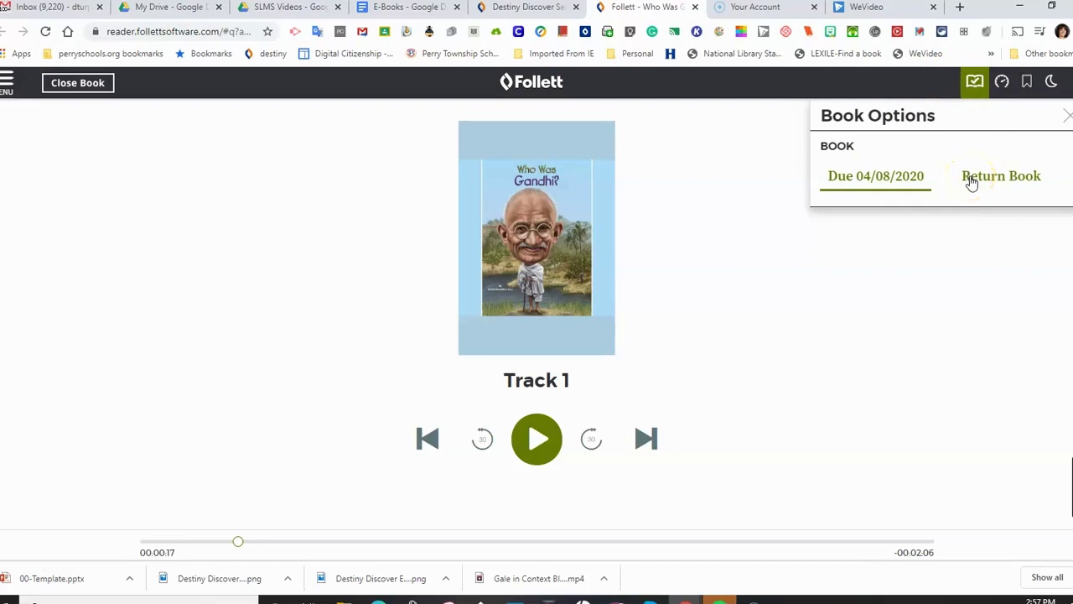
Step: Set the audio speed to 2x, listen to Track 1 at that speed, and pause playback
left_click(1004, 82)
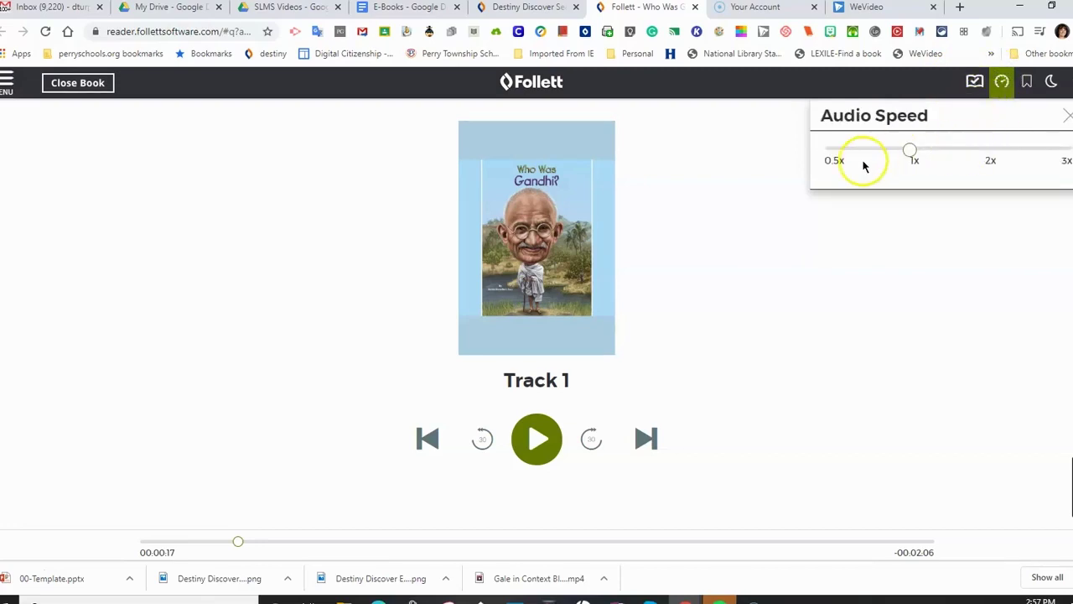
left_click(987, 160)
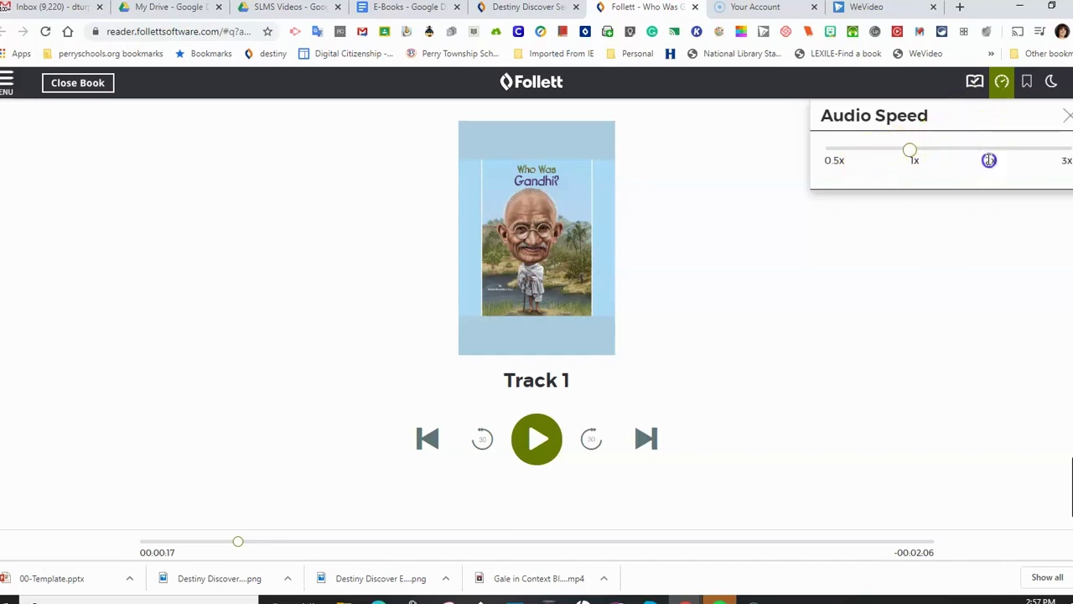
left_click(549, 435)
left_click(1002, 81)
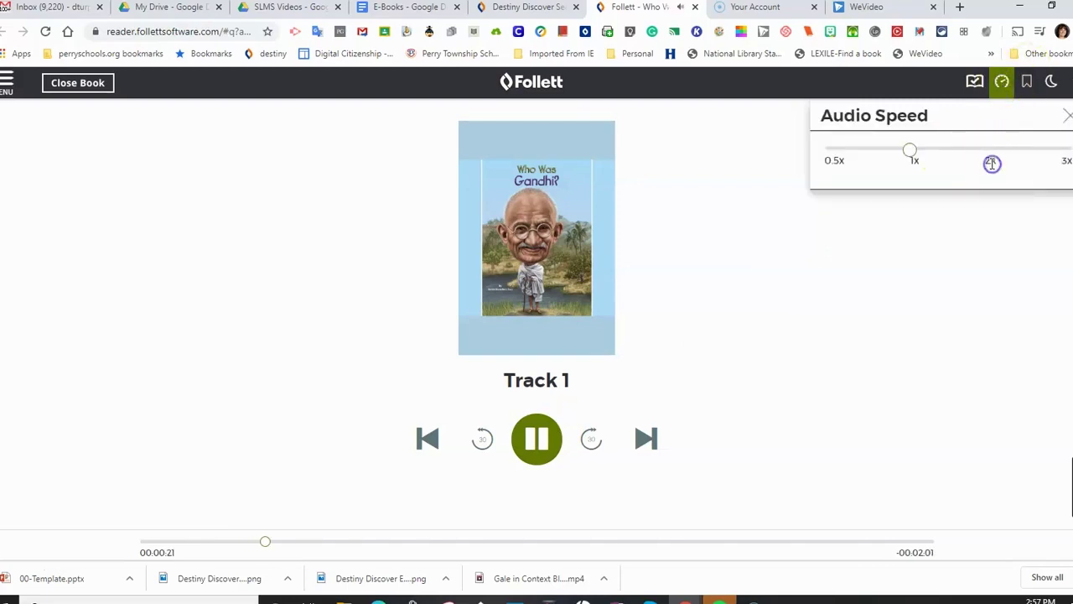
left_click_drag(912, 151, 986, 164)
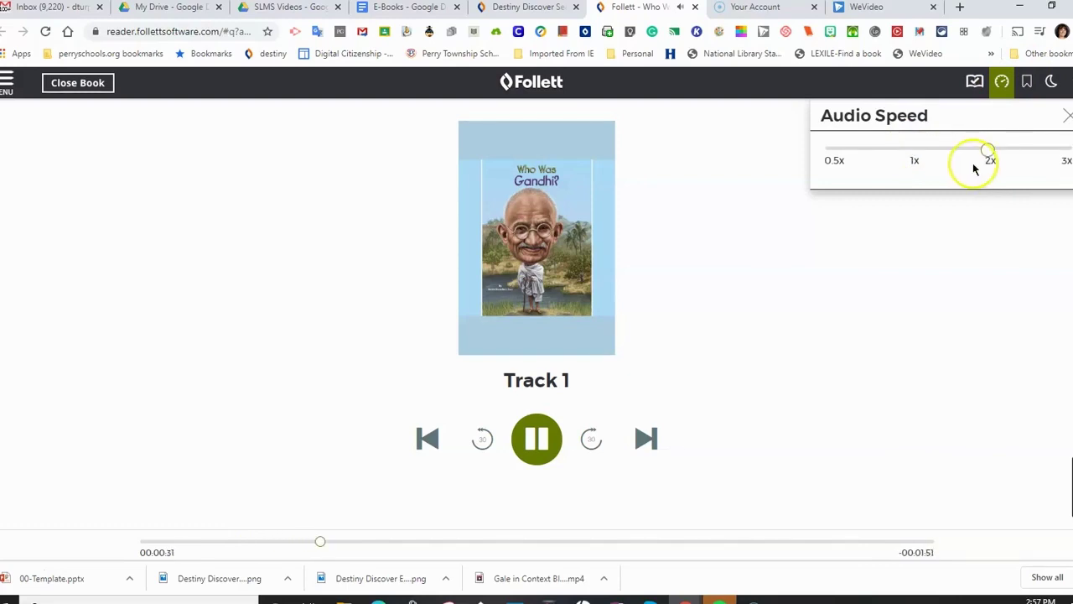
left_click(540, 439)
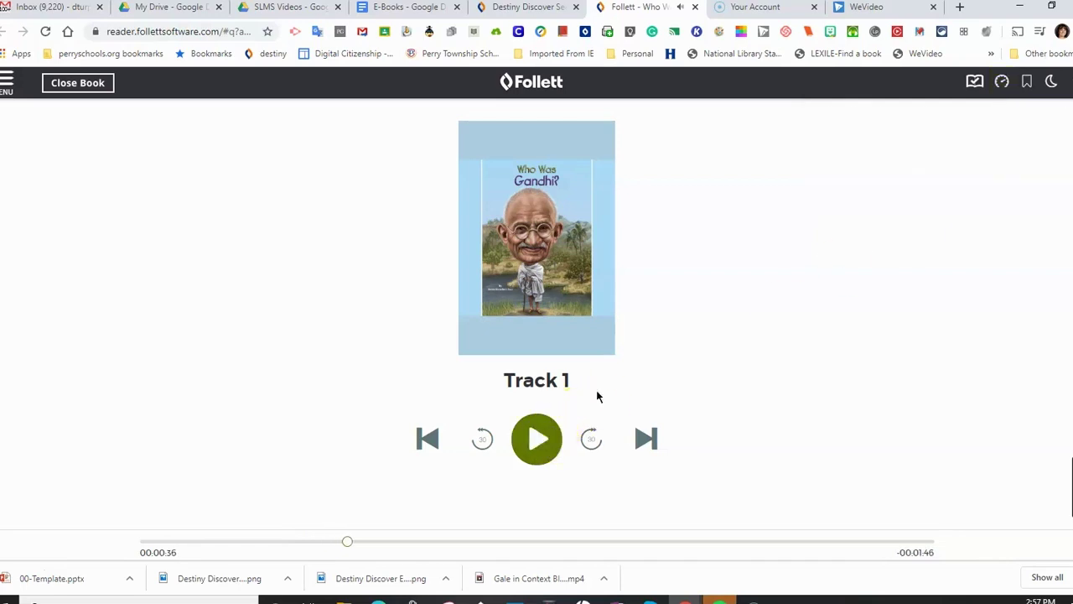
Step: Open the audiobook's bookmark options, and start Track 2 from the table of contents
left_click(1025, 90)
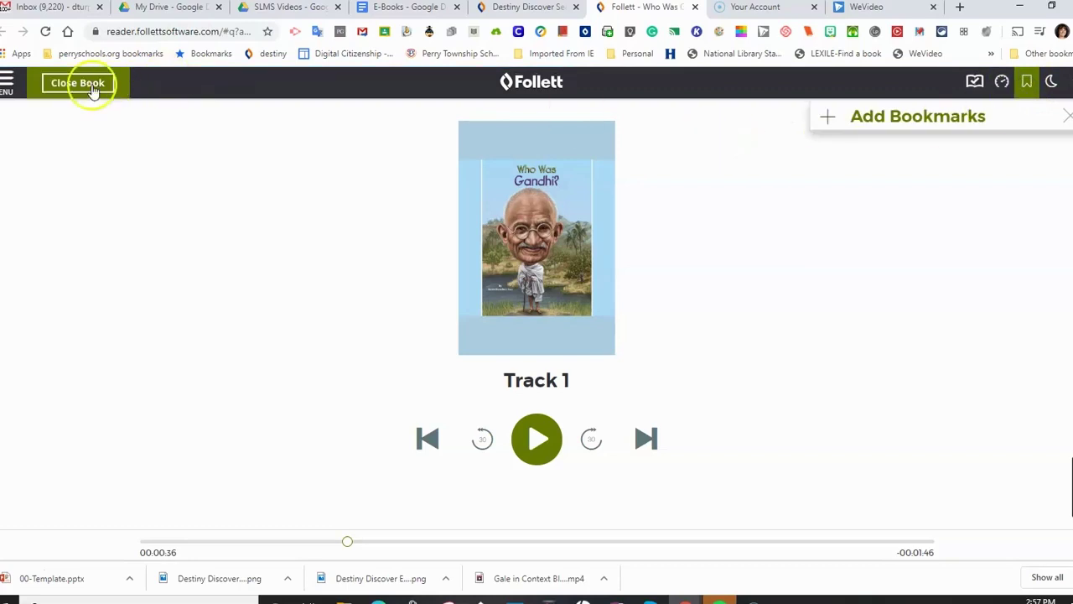
left_click(6, 83)
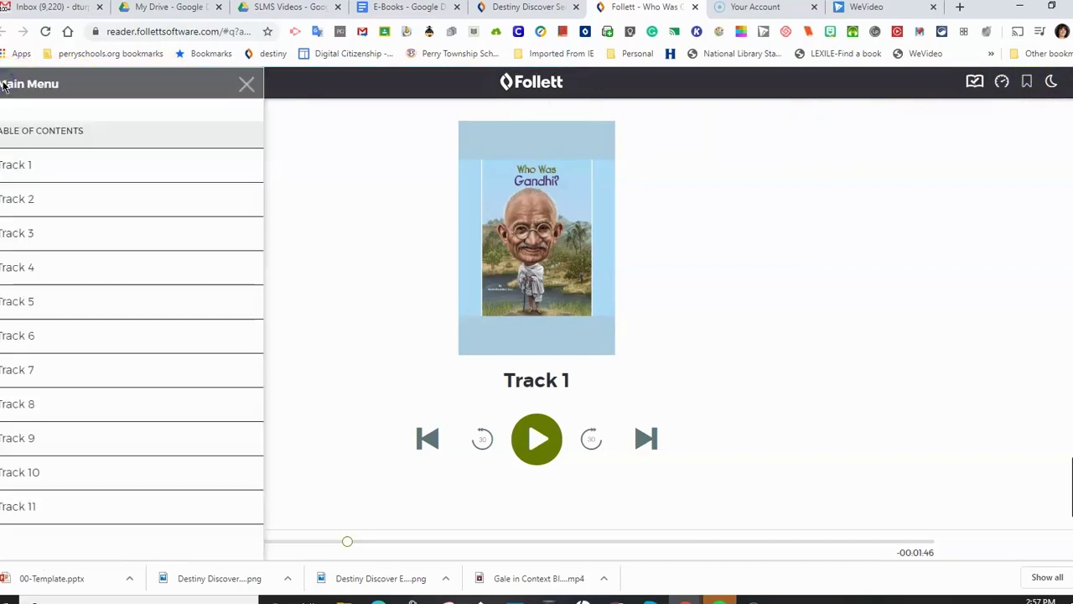
left_click(5, 199)
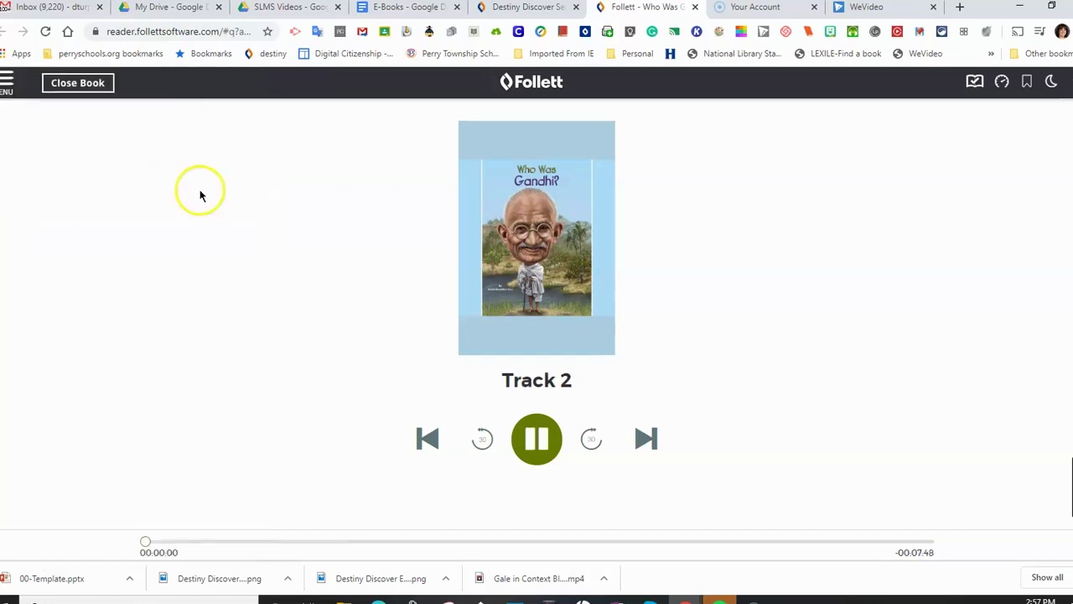